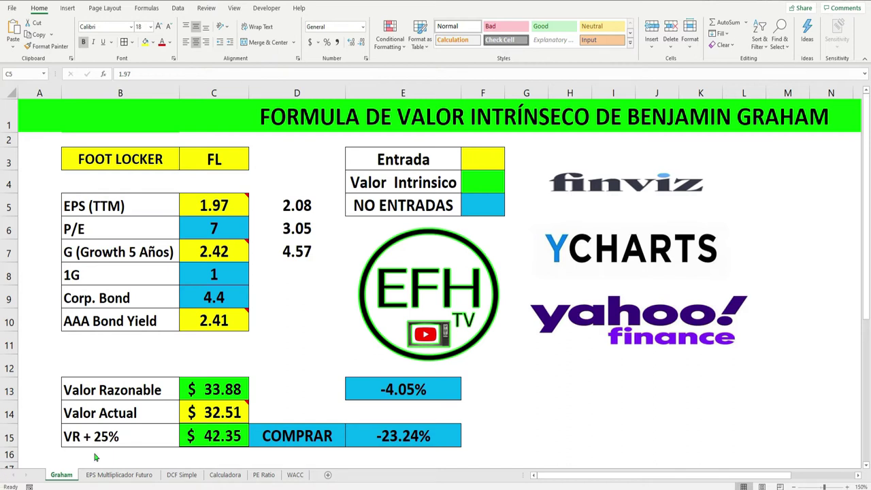
Review Foot Locker's fair value, VR + 25% and EPS figures on the Graham sheet, and glance at the EPS Multiplicador Futuro sheet
click(198, 389)
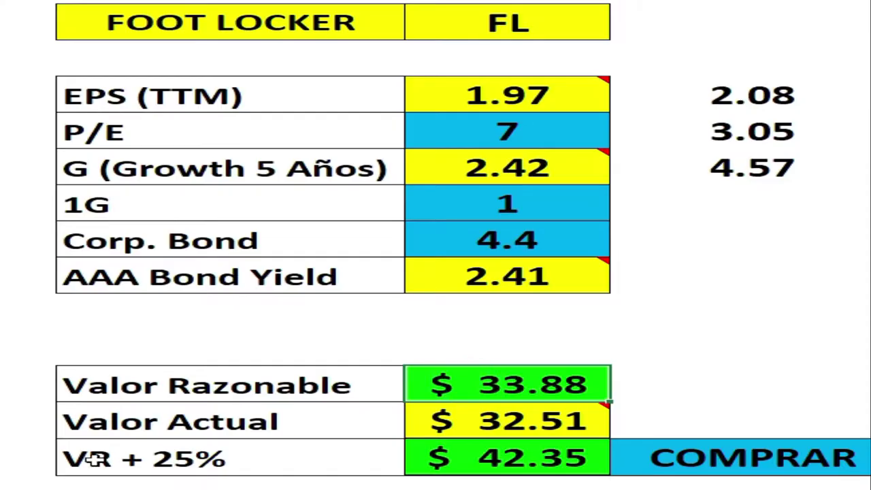
click(479, 458)
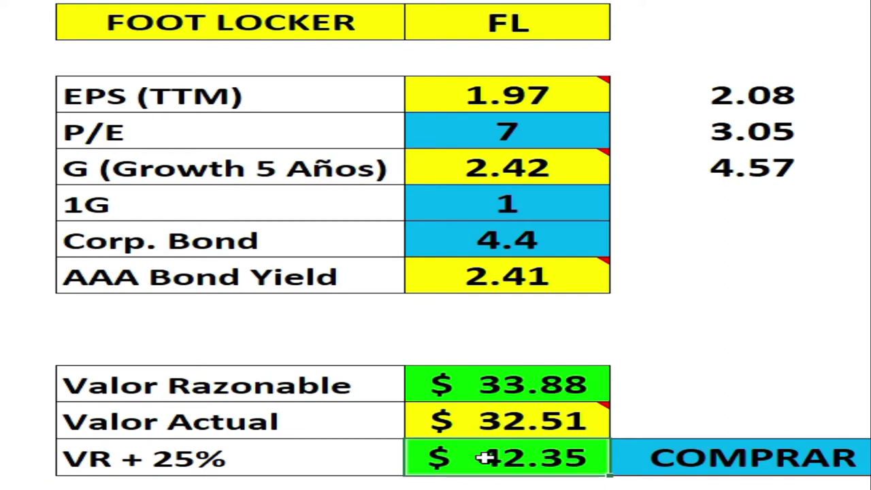
click(502, 89)
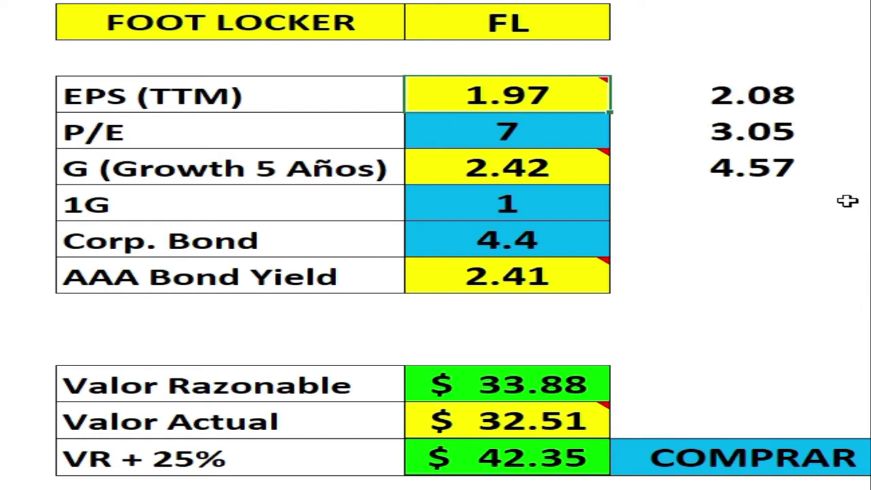
click(723, 95)
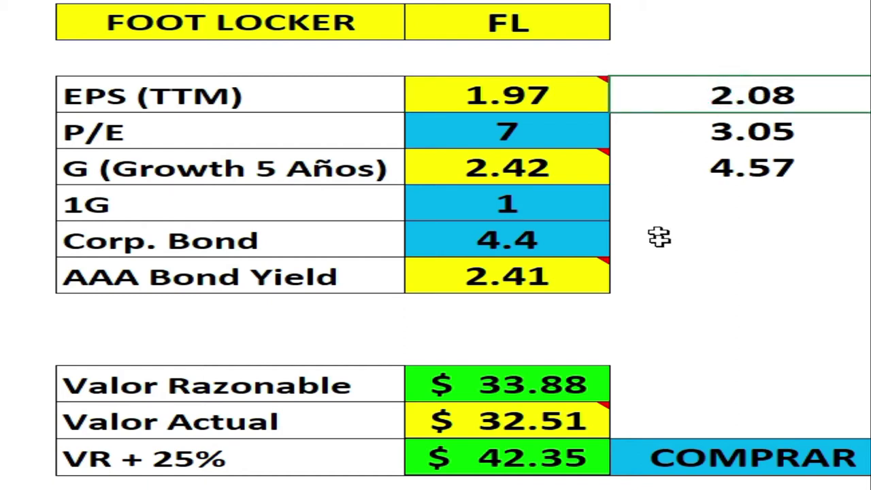
click(761, 134)
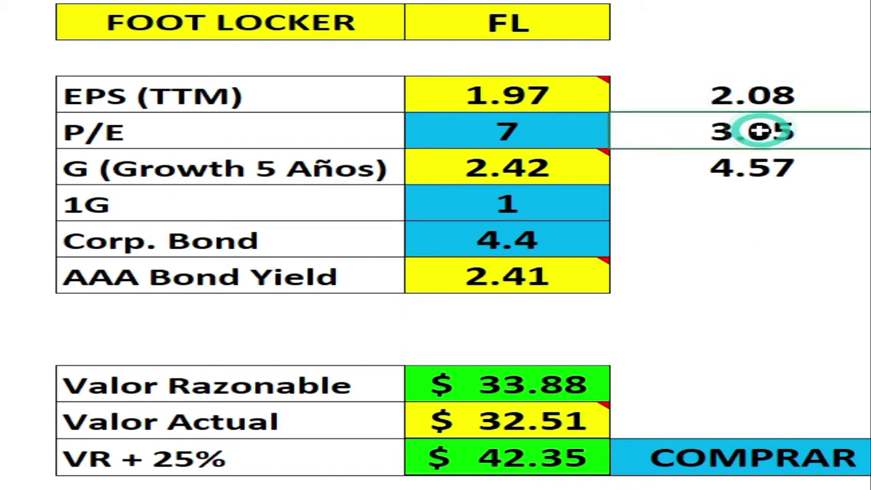
click(729, 171)
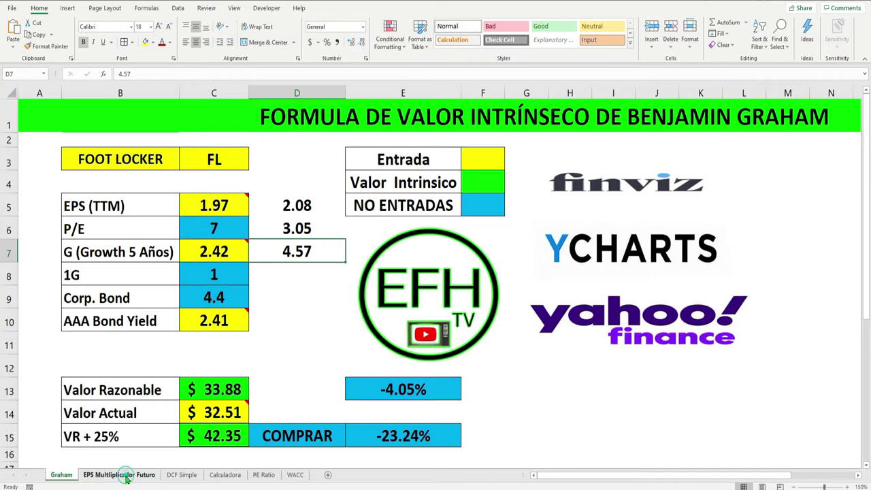
click(125, 475)
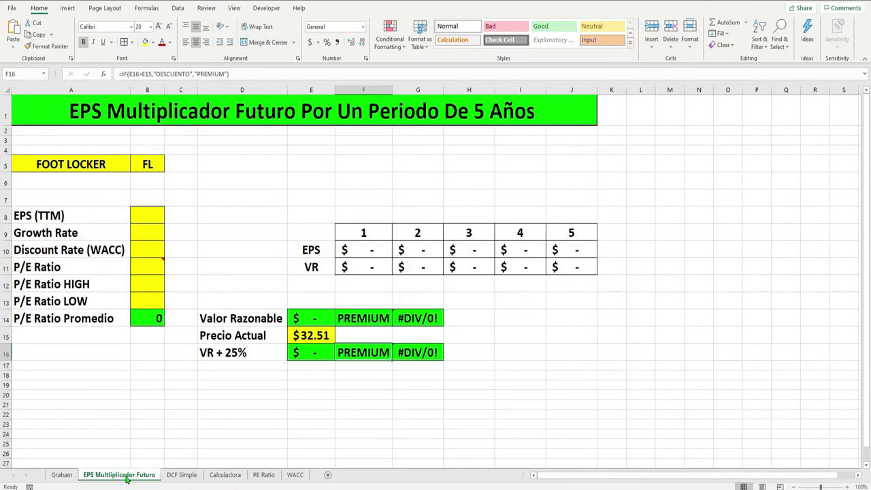
click(62, 476)
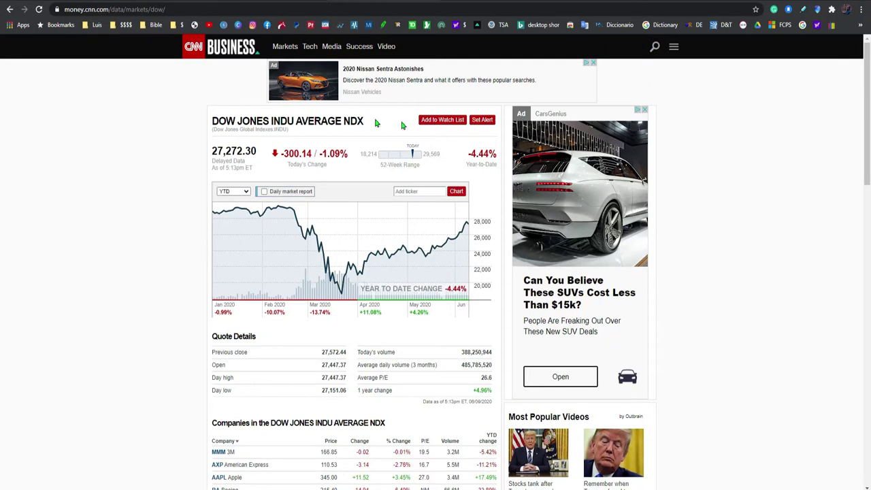
View the Dow Jones chart on CNN Business over 1 day and over the year to date
click(243, 192)
click(231, 200)
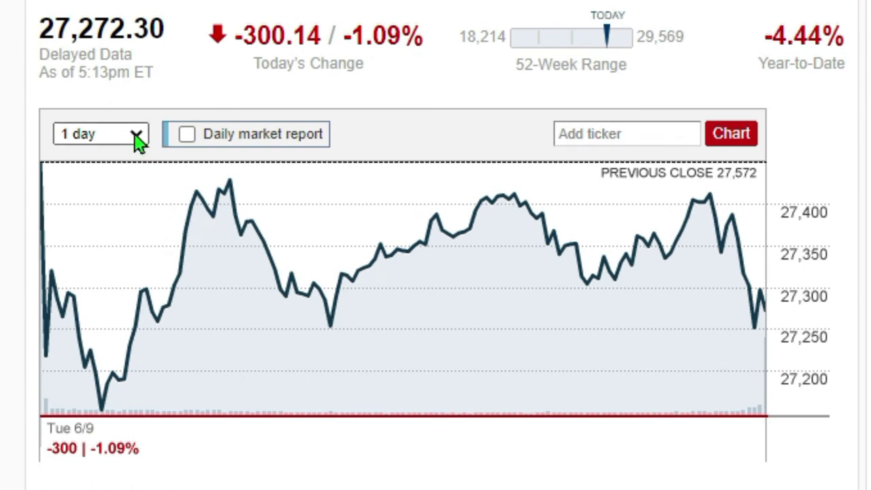
click(136, 136)
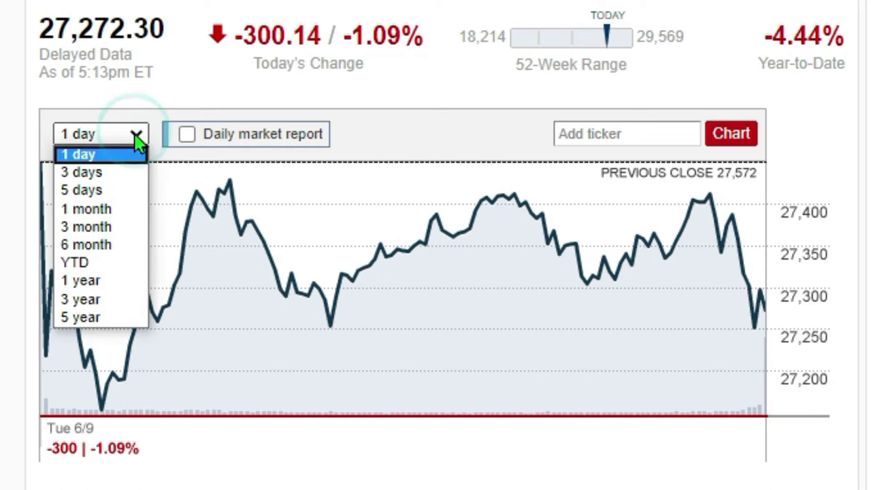
click(77, 263)
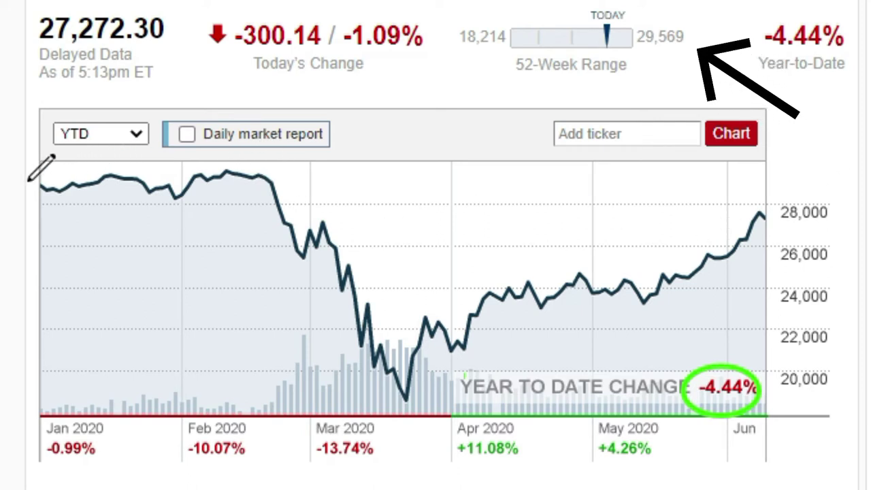
Trace the Dow's course from January down to the circled March low in red, and write -35% beside the decline
drag(31, 181, 262, 176)
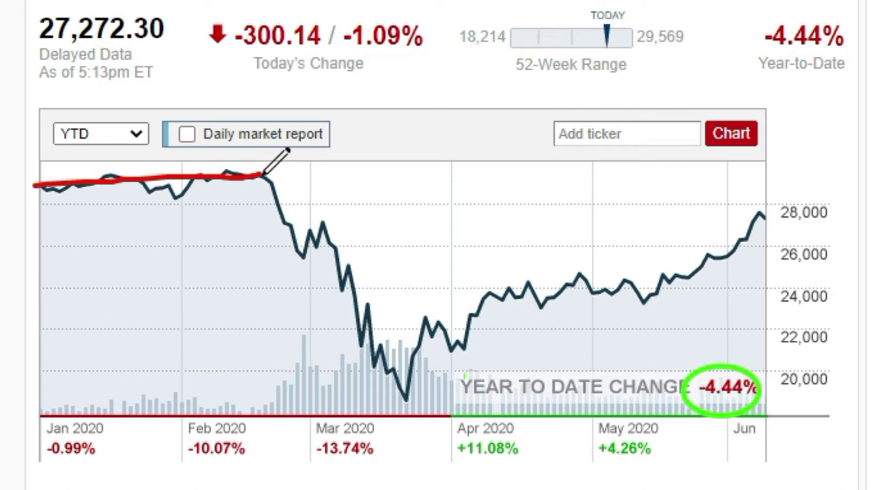
mouse_move(262, 175)
mouse_down()
mouse_move(350, 265)
mouse_move(416, 376)
mouse_move(446, 354)
mouse_move(388, 351)
mouse_move(373, 393)
mouse_move(406, 407)
mouse_move(442, 400)
mouse_move(450, 356)
mouse_up()
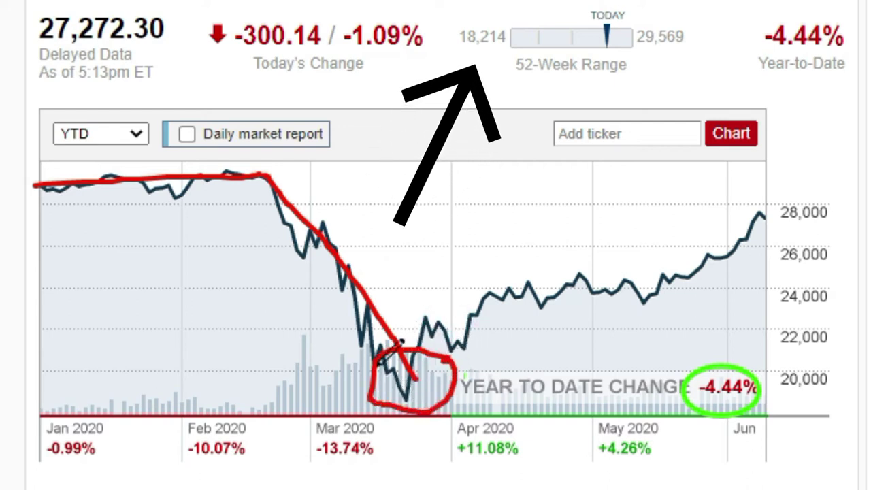
mouse_move(62, 325)
mouse_down()
mouse_move(113, 324)
mouse_move(63, 331)
mouse_up()
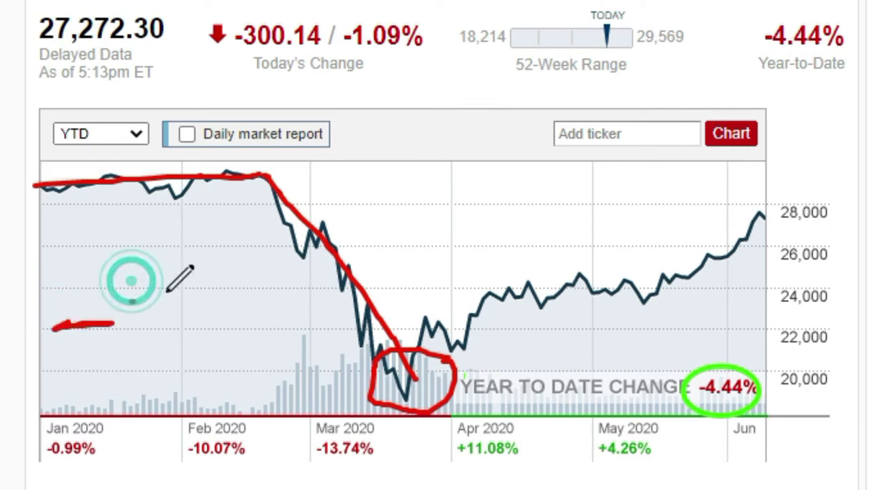
mouse_move(129, 300)
mouse_down()
mouse_move(168, 342)
mouse_move(156, 349)
mouse_up()
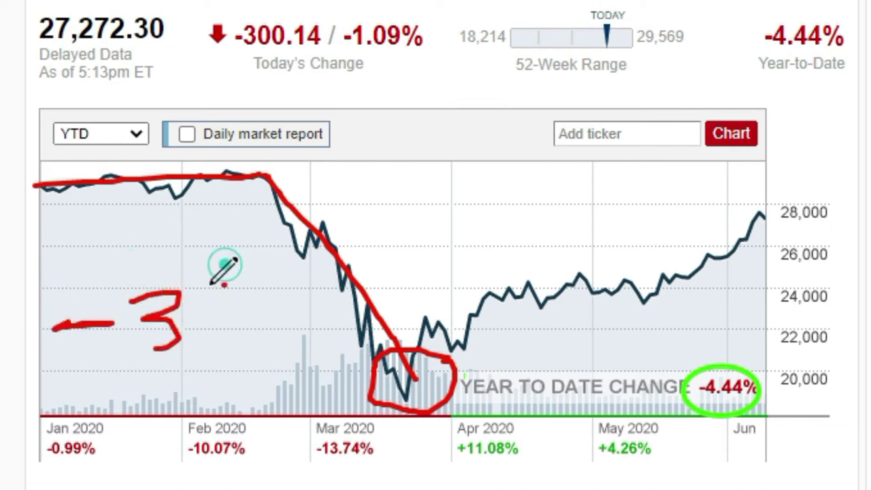
mouse_move(227, 286)
mouse_down()
mouse_move(200, 318)
mouse_move(212, 338)
mouse_move(198, 348)
mouse_up()
mouse_move(262, 275)
mouse_down()
mouse_move(251, 286)
mouse_move(255, 272)
mouse_move(248, 363)
mouse_up()
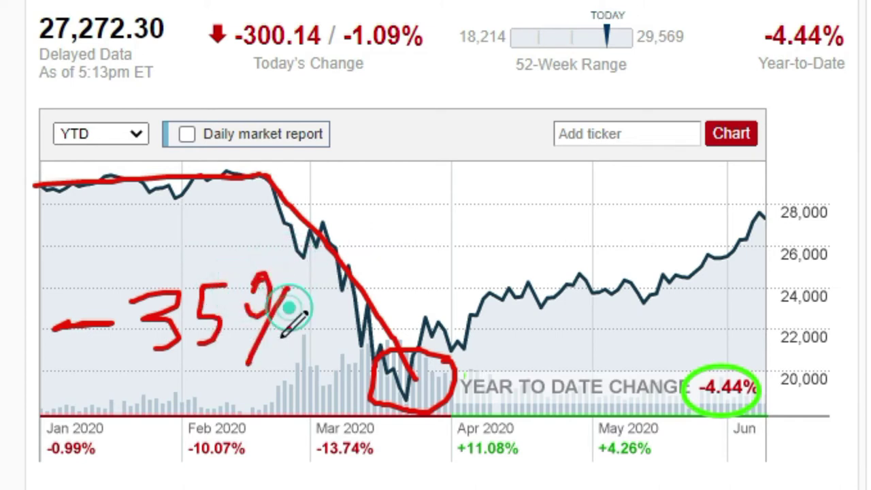
drag(289, 327, 292, 328)
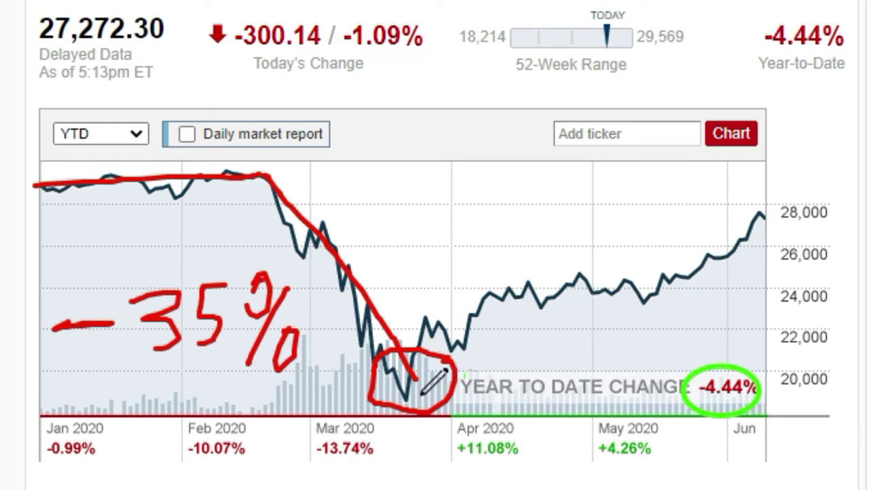
Trace the Dow's recovery from the March low up to June on the year-to-date chart
drag(407, 398, 599, 284)
mouse_move(637, 261)
mouse_down()
mouse_move(757, 219)
mouse_move(782, 198)
mouse_up()
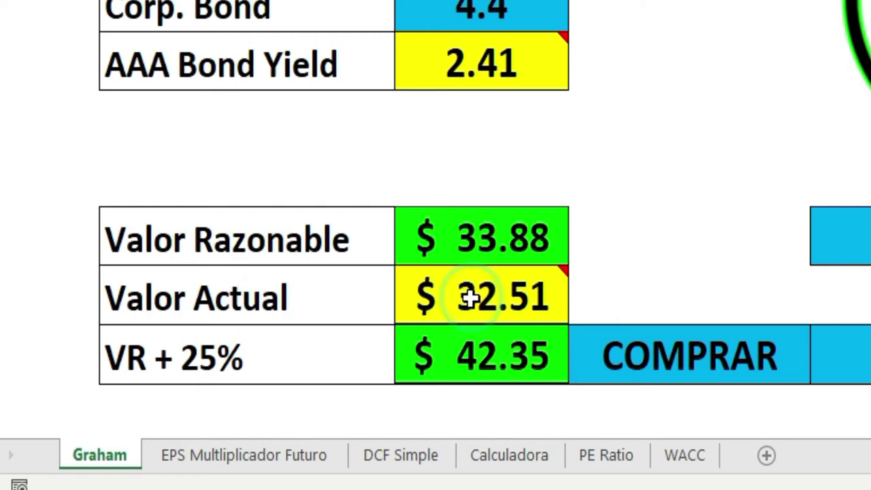
Compare Valor Actual on the Graham sheet with Foot Locker's closing price on Yahoo Finance
click(501, 295)
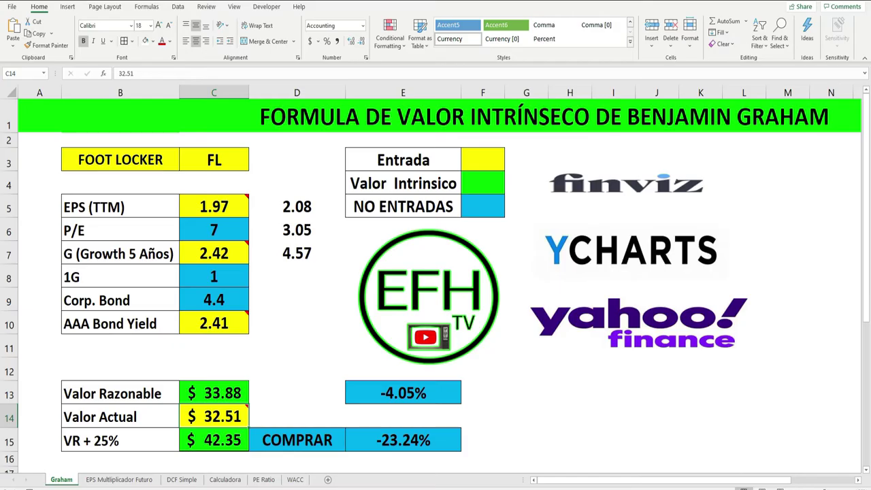
mouse_move(310, 484)
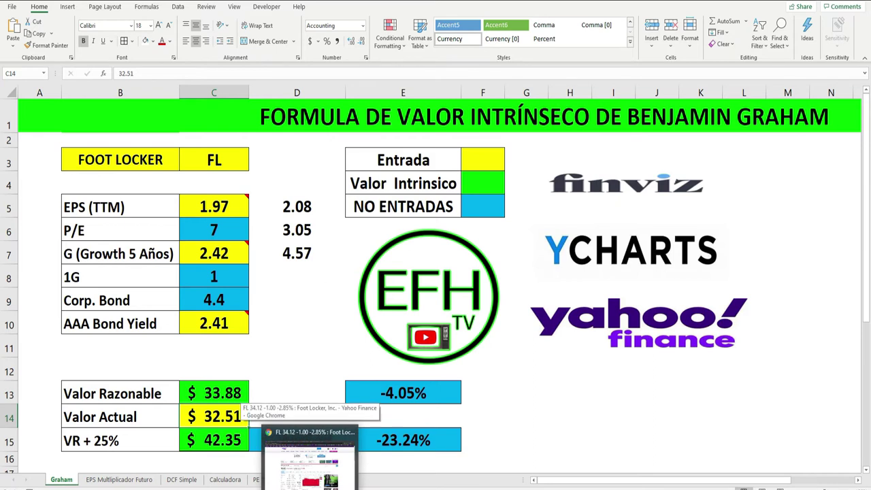
click(317, 453)
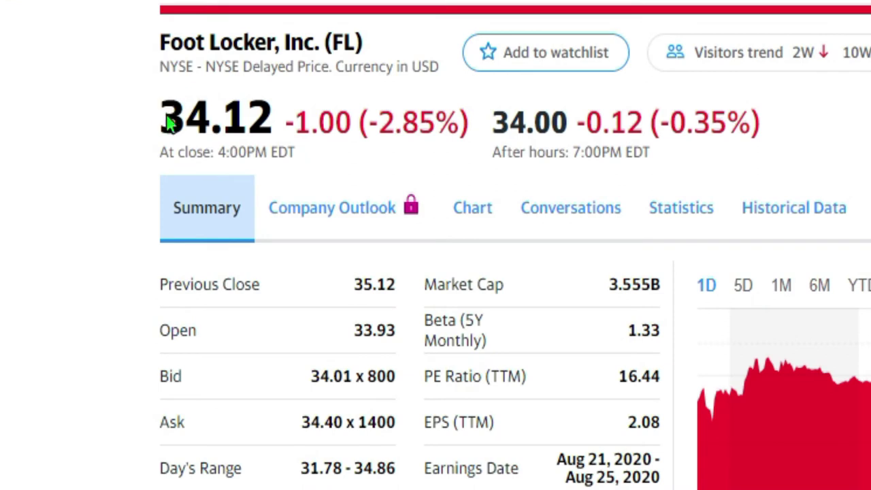
drag(159, 114, 265, 107)
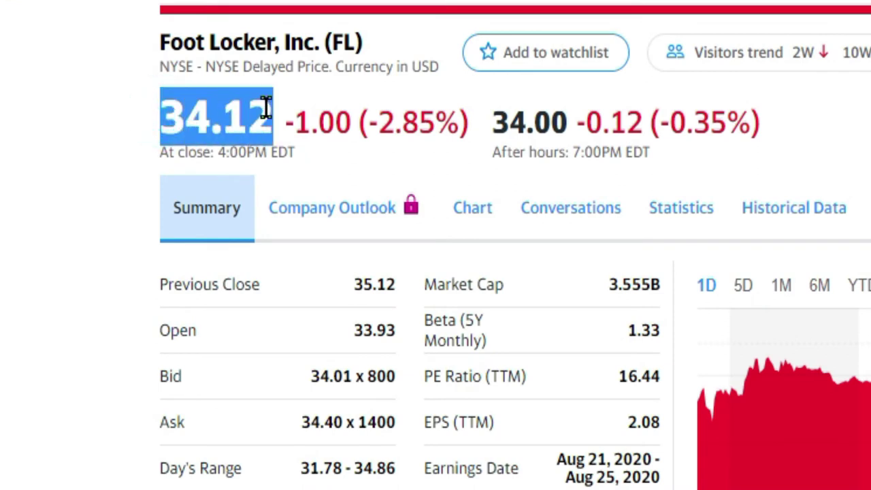
click(115, 133)
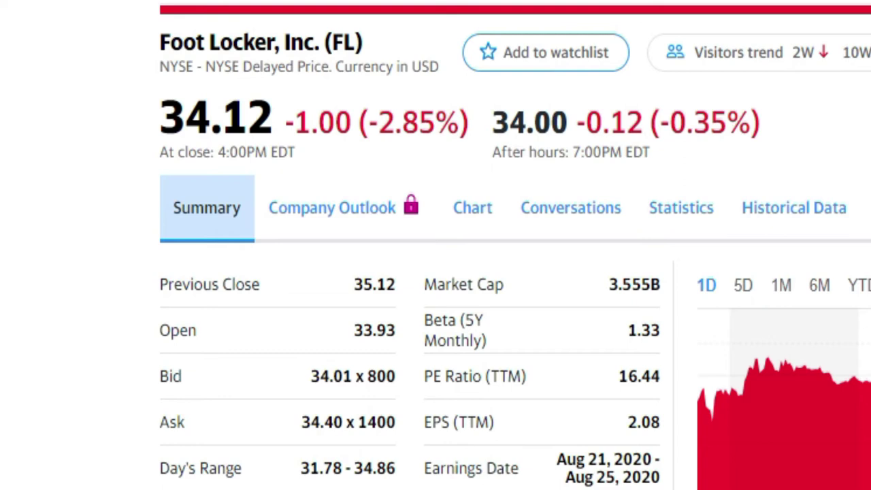
Circle Foot Locker's EPS (TTM) in green on Yahoo Finance and compare it with the EPS cells on the Graham sheet
click(664, 395)
drag(664, 411, 633, 404)
mouse_move(604, 431)
mouse_down()
mouse_move(664, 431)
mouse_move(660, 416)
mouse_up()
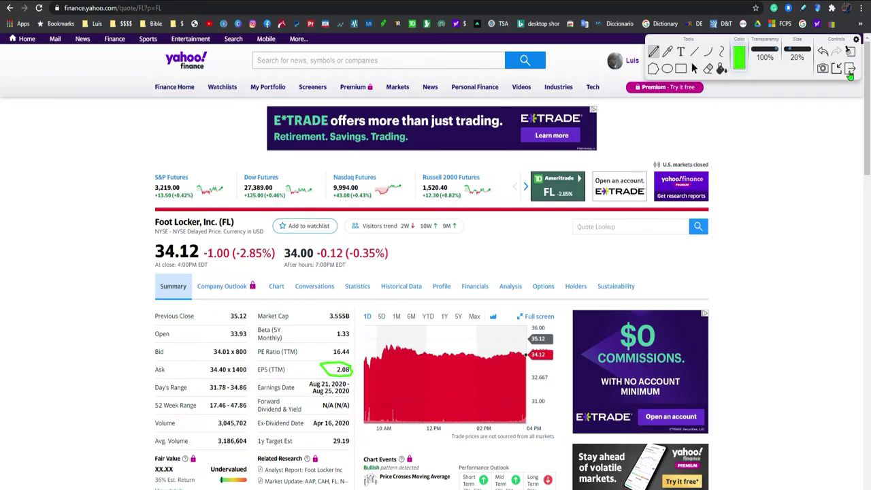
click(847, 72)
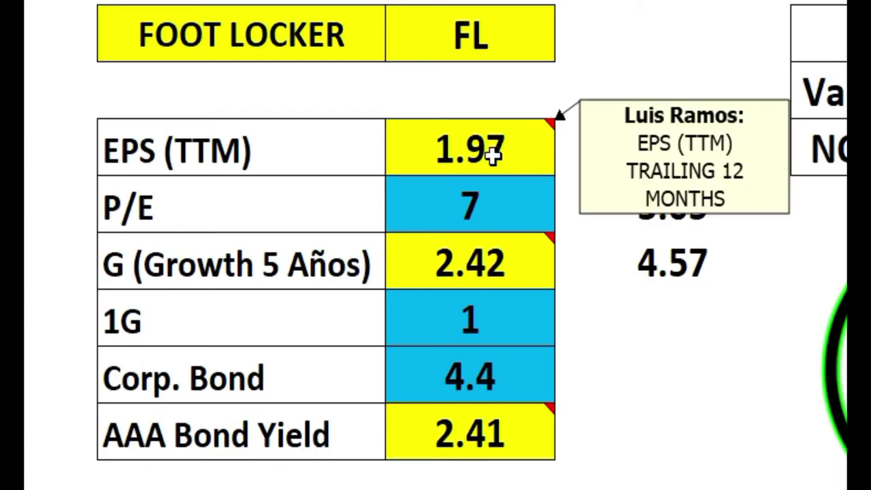
click(223, 208)
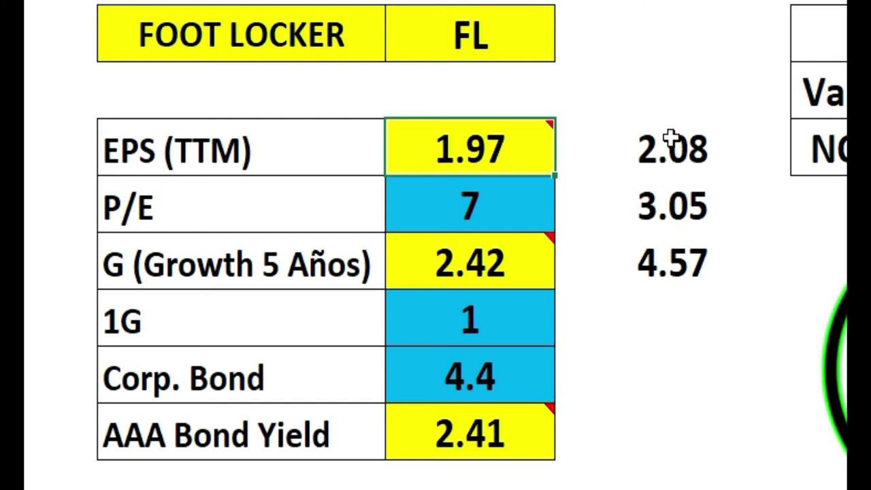
click(660, 140)
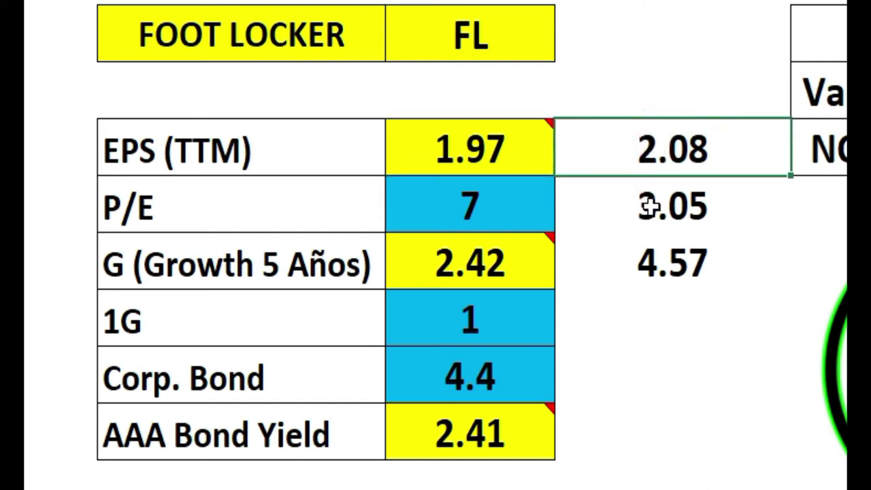
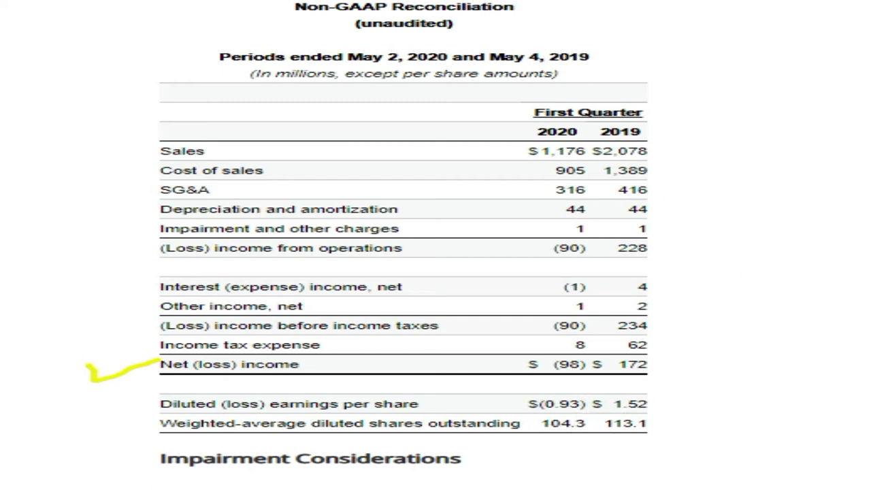
Circle 2019 and draw green lines beside the 2019 and 2020 columns of the first-quarter reconciliation, and clear all the marks
mouse_move(666, 126)
mouse_down()
mouse_move(623, 123)
mouse_move(597, 140)
mouse_move(655, 133)
mouse_move(659, 116)
mouse_move(691, 179)
mouse_move(693, 319)
mouse_move(705, 332)
mouse_move(708, 361)
mouse_move(677, 417)
mouse_up()
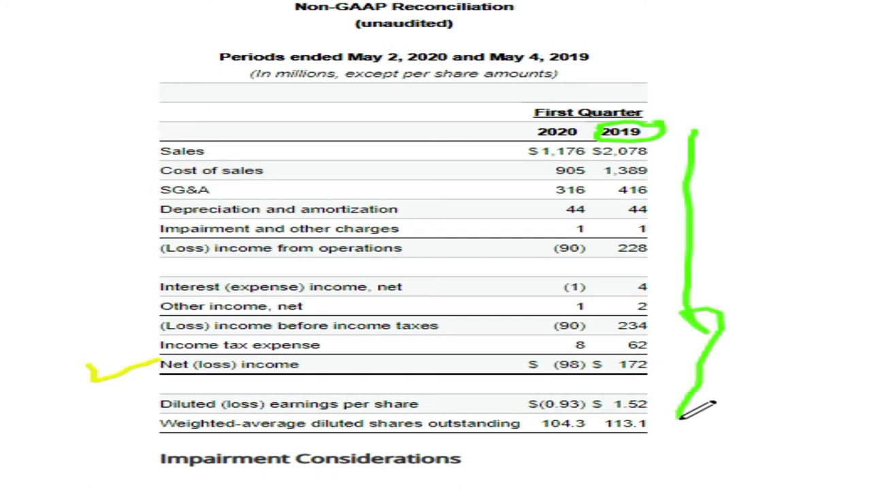
mouse_move(485, 143)
mouse_down()
mouse_move(465, 375)
mouse_move(512, 430)
mouse_move(537, 440)
mouse_up()
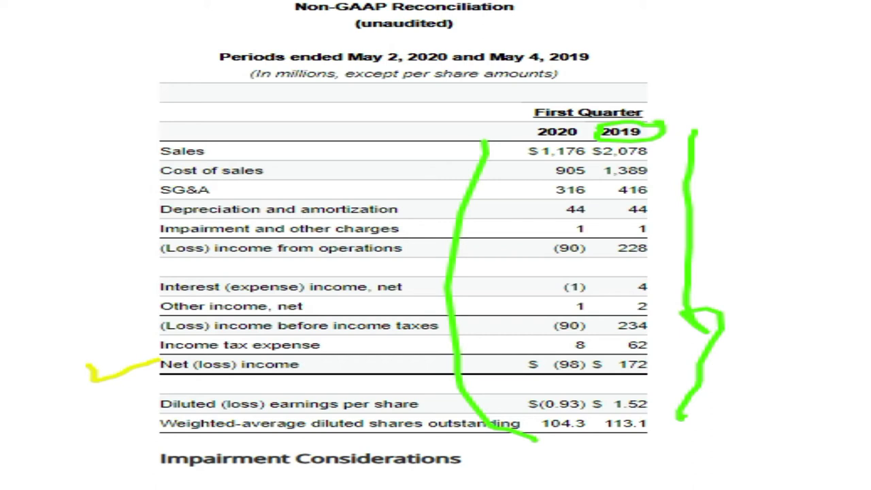
key(e)
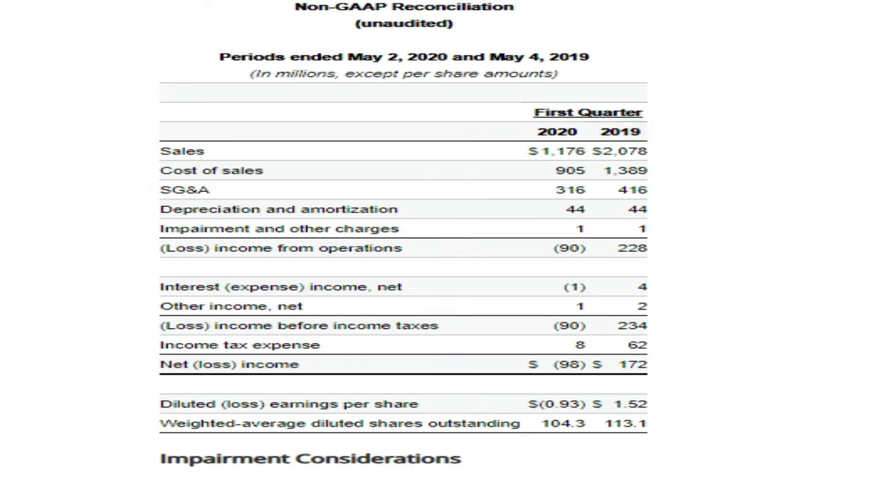
Return to the Excel workbook's EPS Multiplicador Futuro sheet and go through the projected EPS cells for years 1 to 5
key(ctrl+Tab)
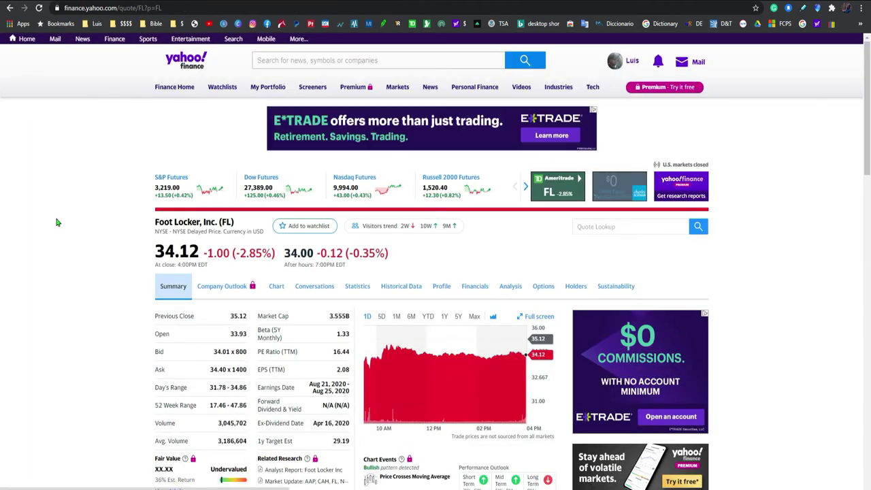
key(alt+Tab)
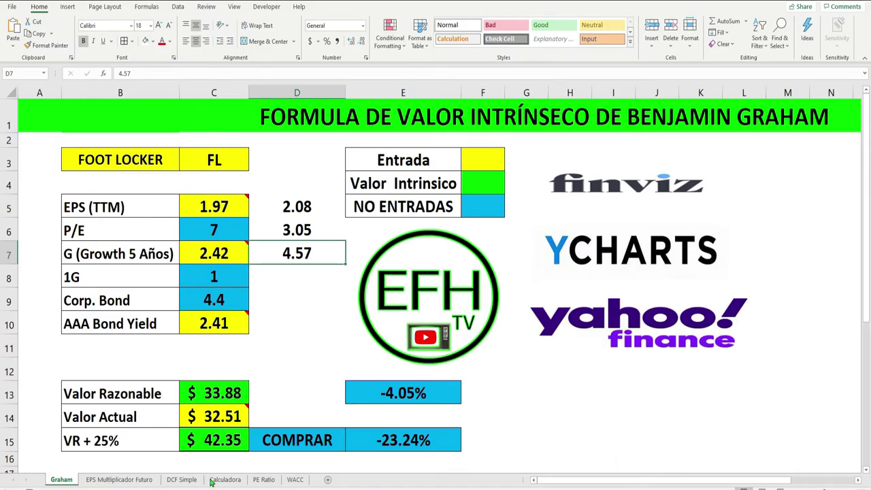
click(117, 481)
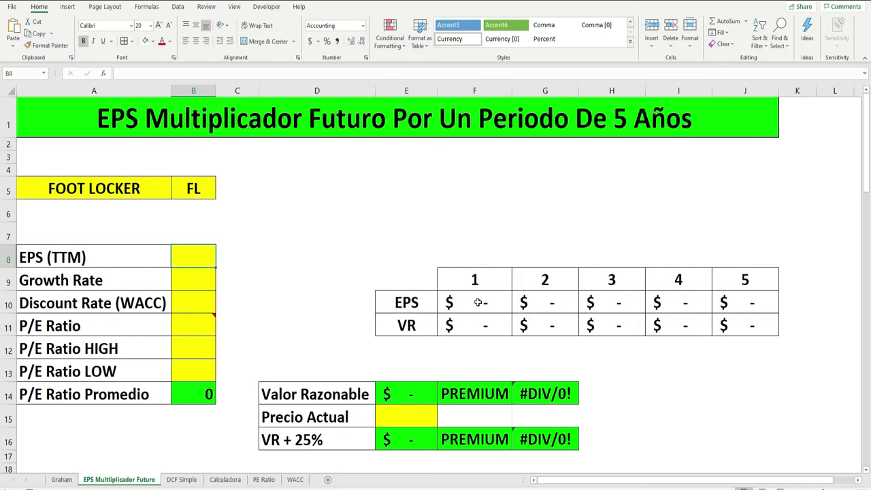
click(478, 302)
click(542, 300)
click(613, 300)
click(681, 299)
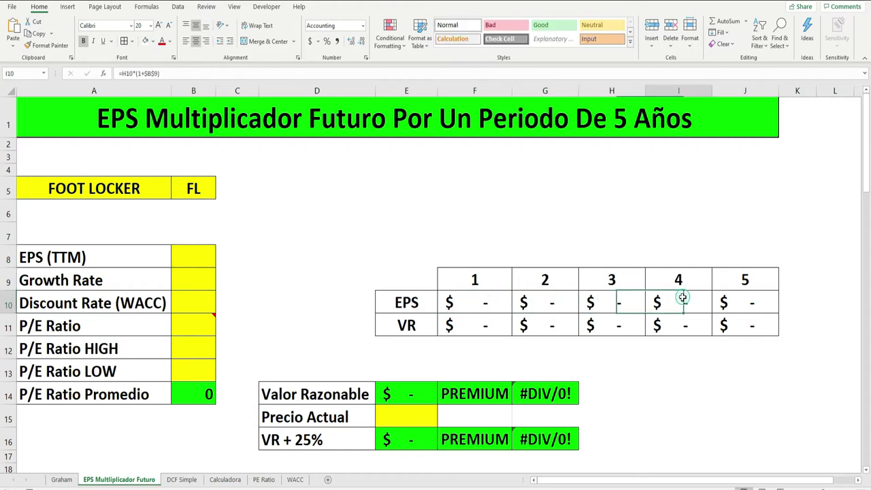
click(745, 300)
Go through the VR cells for years 1 to 5 beneath the projected EPS row
click(401, 326)
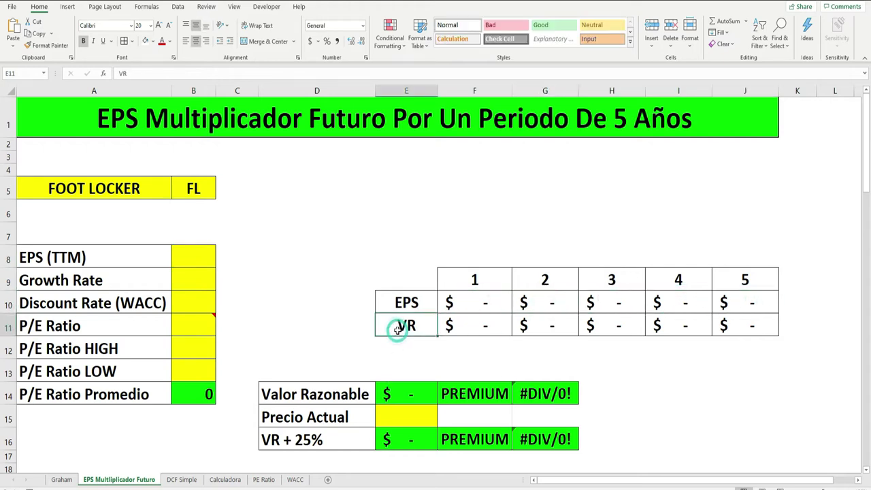
click(475, 322)
click(544, 323)
click(607, 322)
click(659, 325)
click(752, 324)
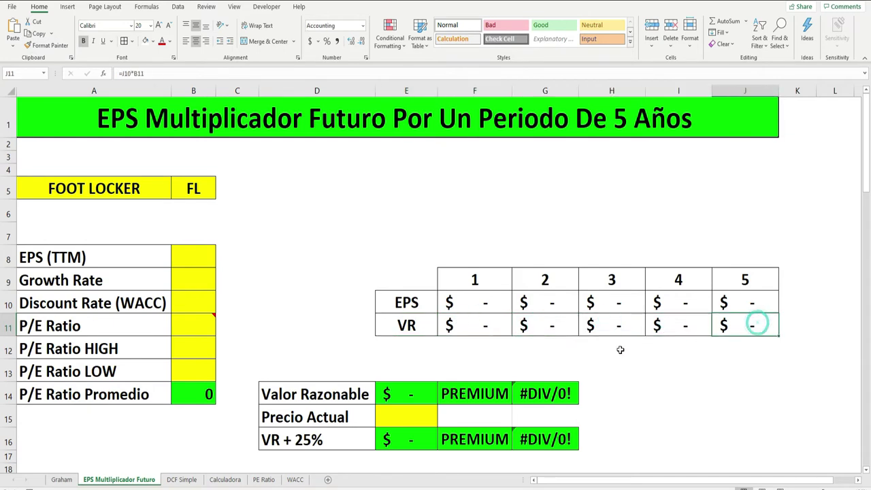
click(475, 325)
click(574, 326)
click(615, 325)
click(708, 324)
click(752, 324)
Switch to the browser and check Foot Locker's most recent TTM net EPS bars on the MacroTrends PE ratio chart
click(184, 251)
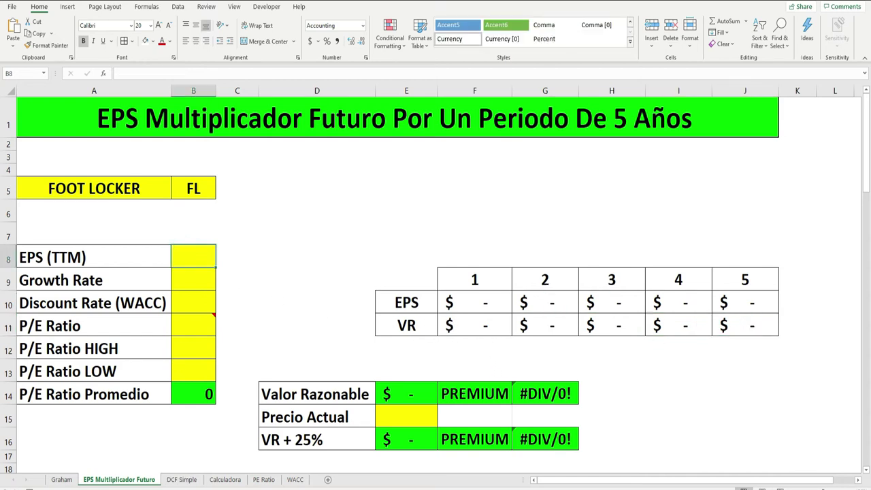
key(alt+Tab)
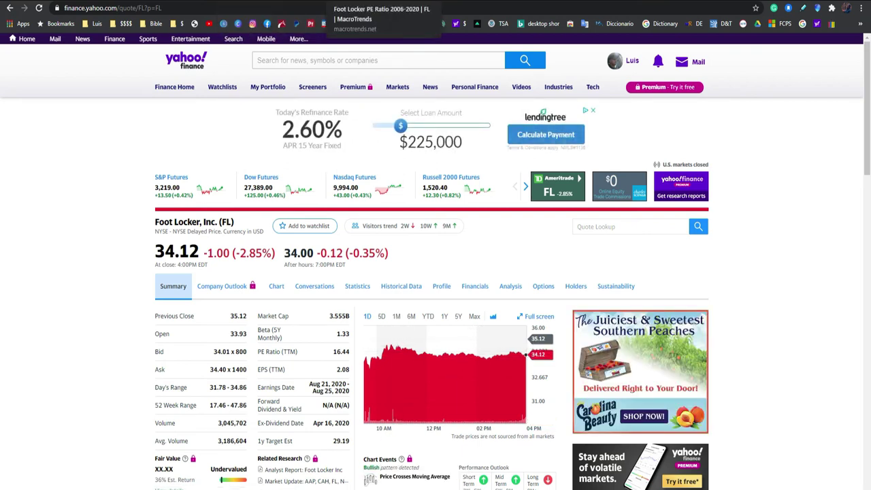
click(341, 23)
scroll(191, 177, down, 5)
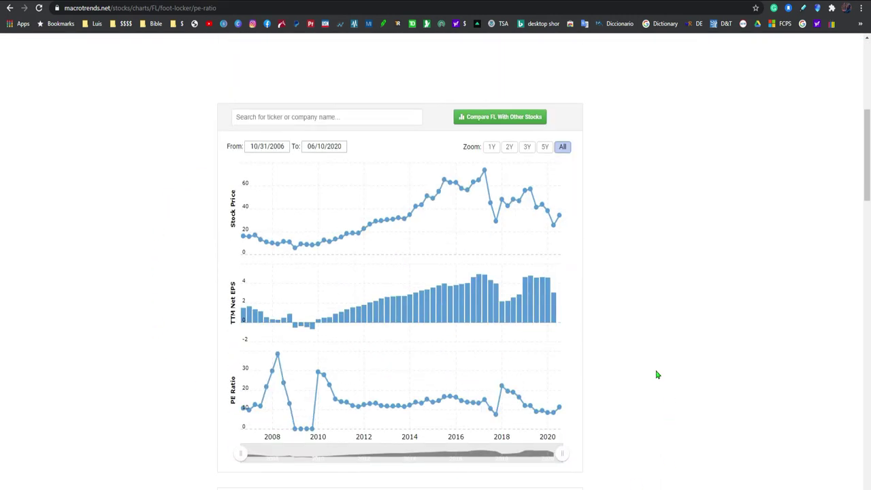
mouse_move(559, 321)
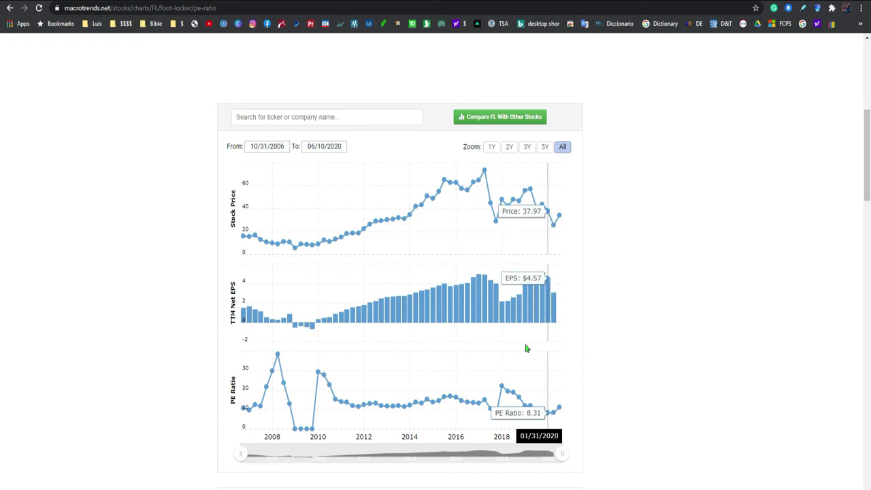
Switch back to Excel and review the alternative EPS figures in D6 and D7 of the Graham sheet
key(alt+Tab)
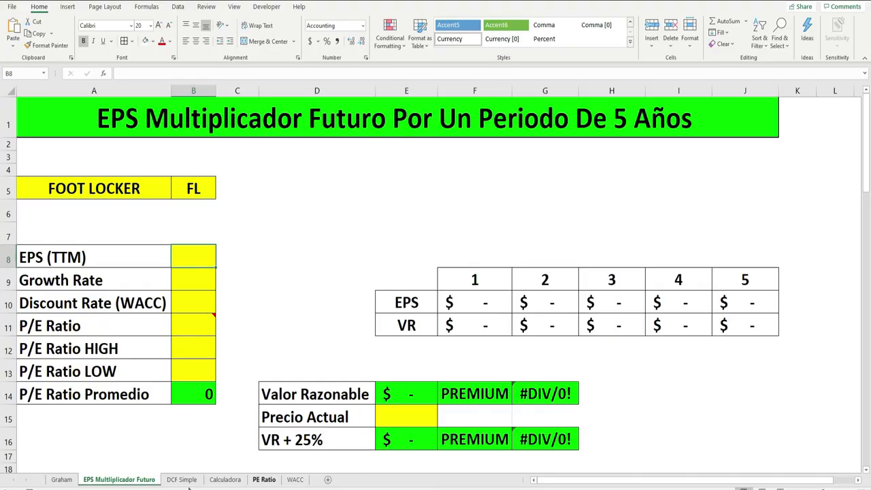
click(61, 479)
click(298, 230)
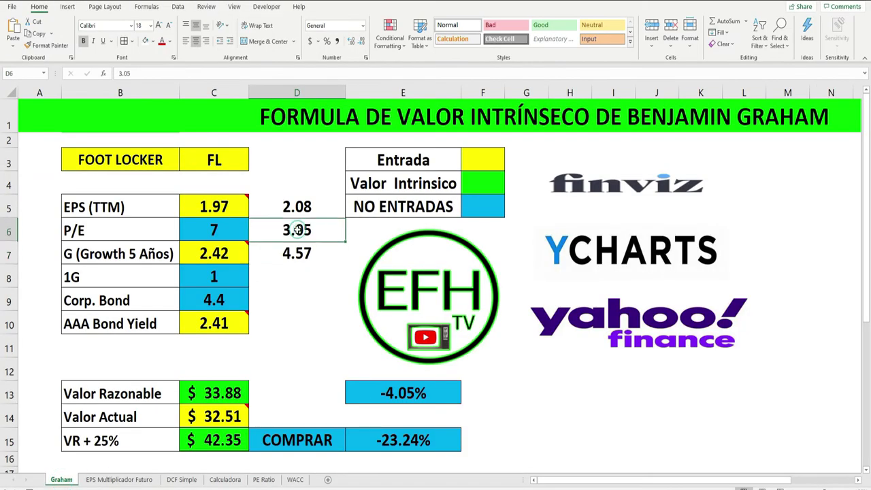
click(297, 253)
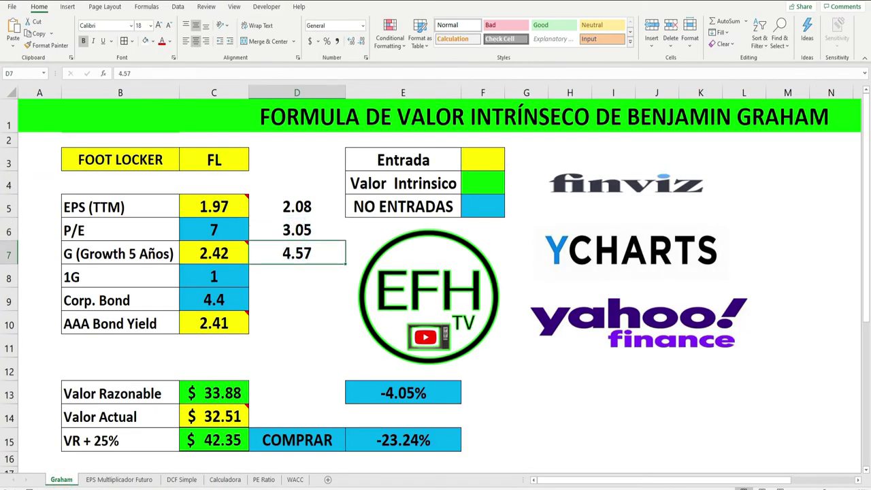
mouse_move(310, 489)
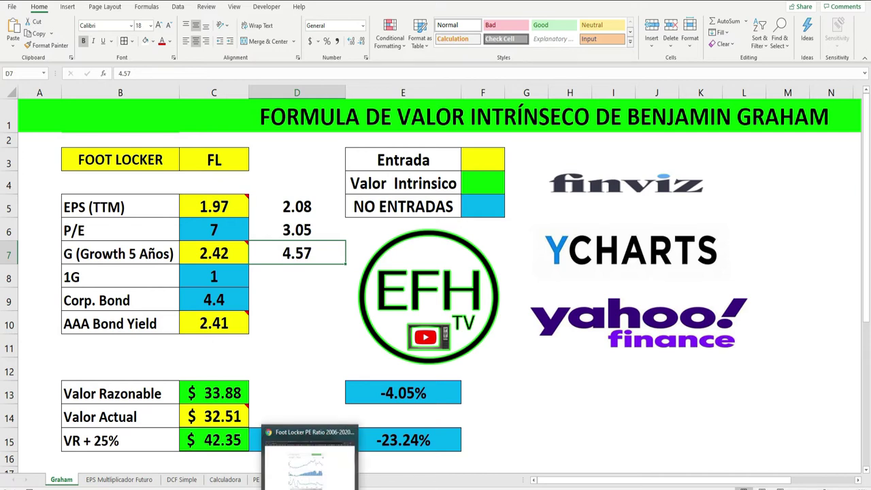
Enter 3.05 as EPS (TTM) on the EPS Multiplicador Futuro sheet
click(117, 479)
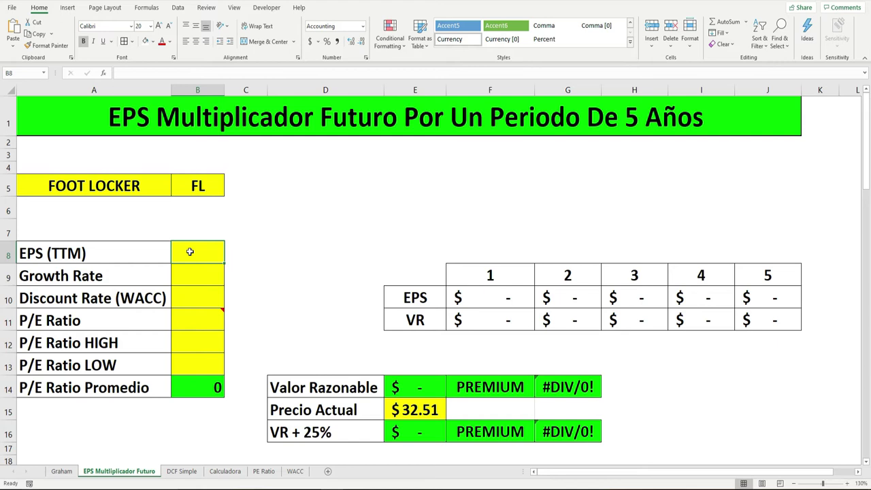
text(3.05)
key(Return)
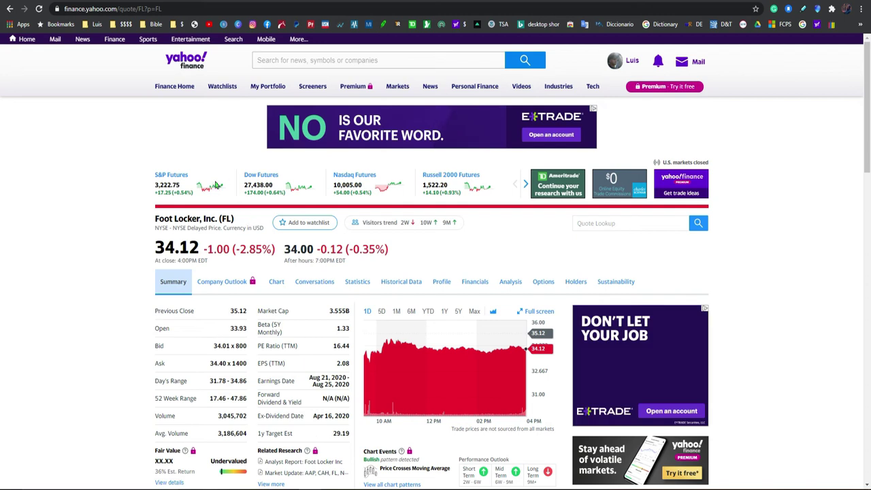
On Yahoo Finance's analysis page, circle Foot Locker's Next 5 Years (per annum) growth estimate in green and clear the marks
click(515, 285)
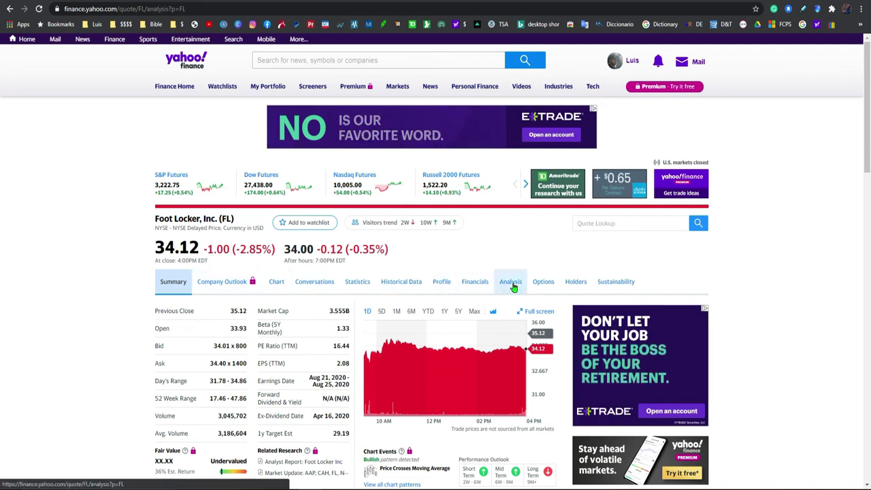
scroll(143, 327, down, 8)
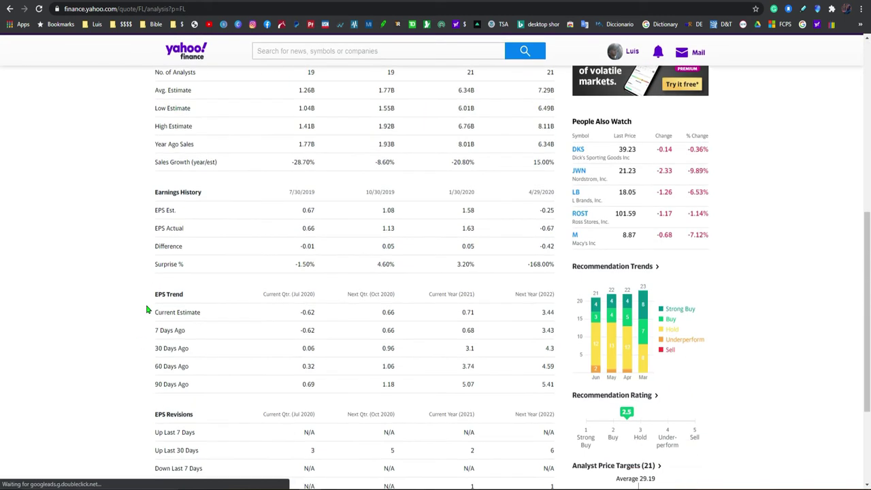
scroll(146, 310, down, 1)
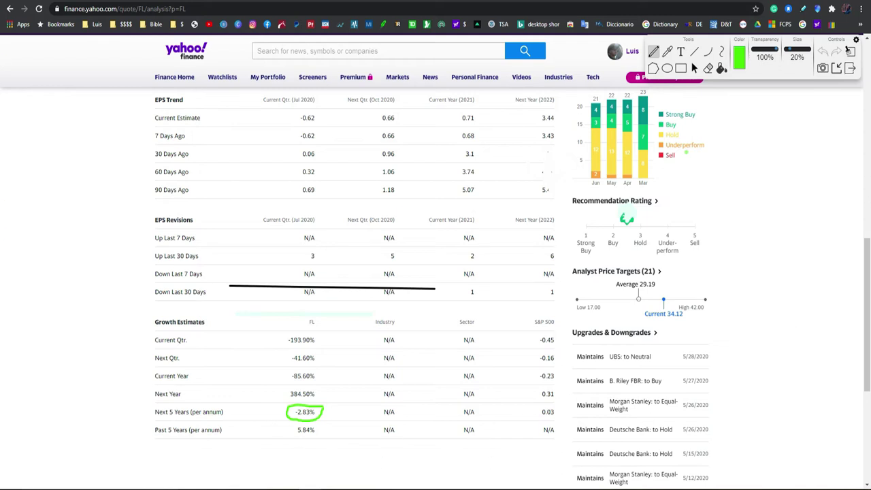
click(850, 68)
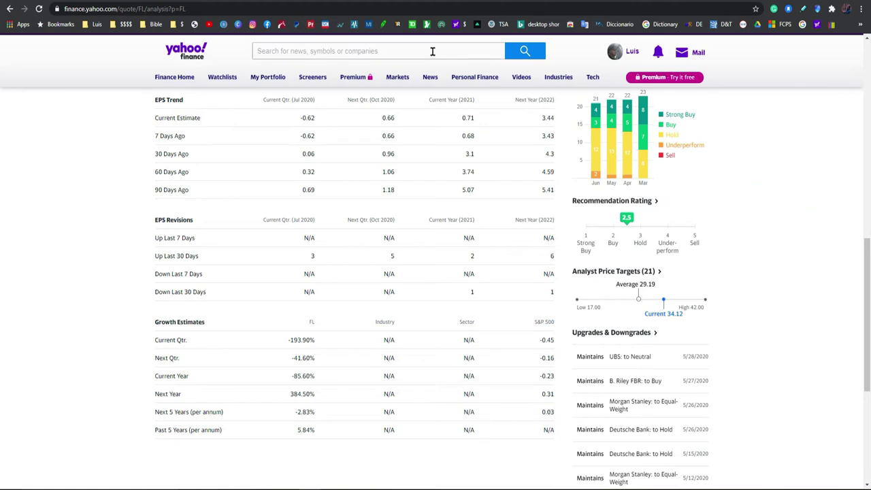
Set the Growth Rate on the EPS Multiplicador Futuro sheet to -2.83% and inspect the year 1 EPS cell
key(alt+Tab)
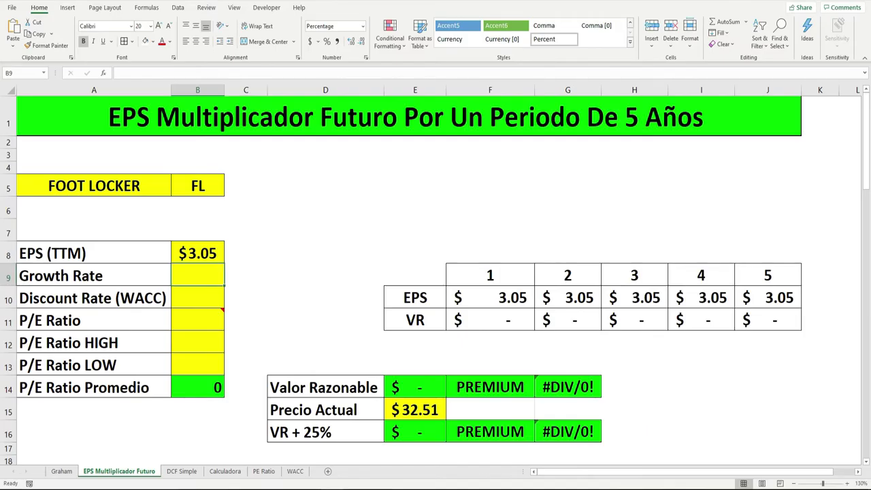
click(185, 274)
text(-)
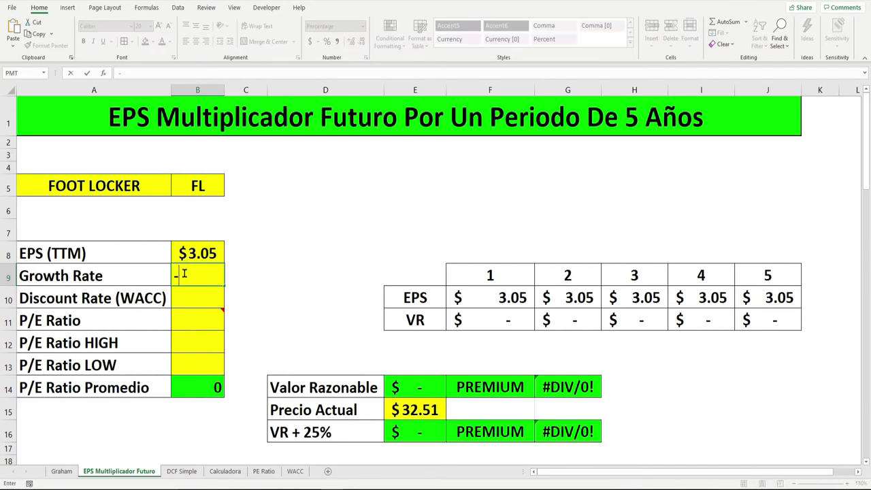
text(2.83)
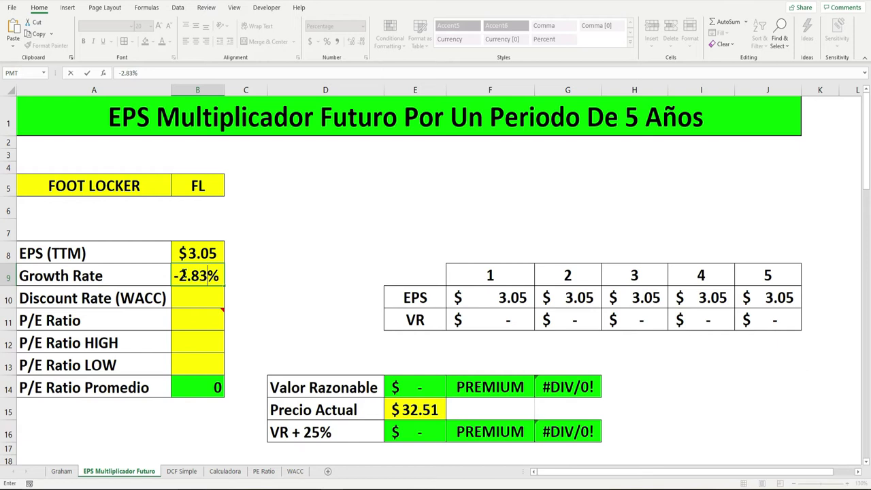
key(Return)
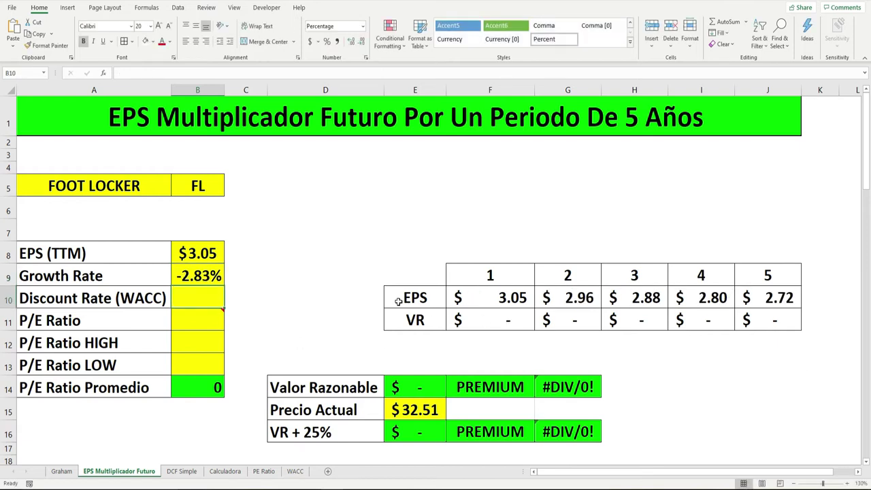
click(507, 297)
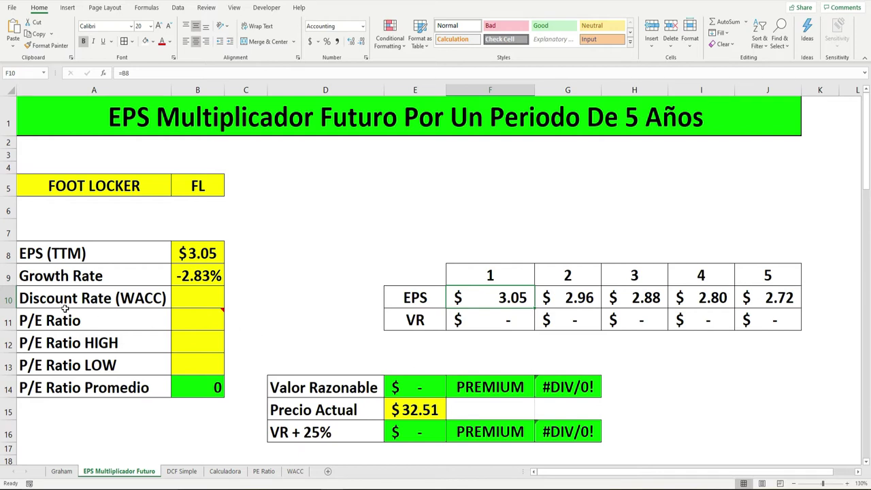
Look over the WACC calculator sheet and return to the Discount Rate (WACC) cell on the EPS Multiplicador Futuro sheet
click(186, 299)
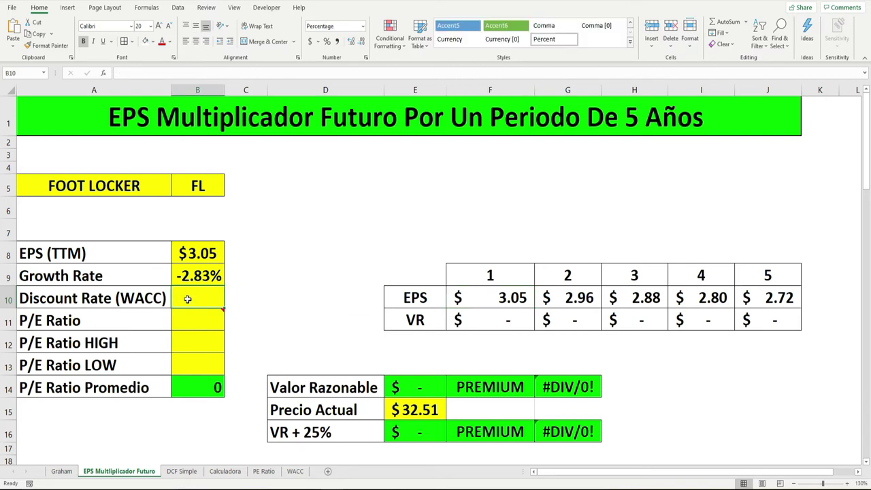
click(295, 471)
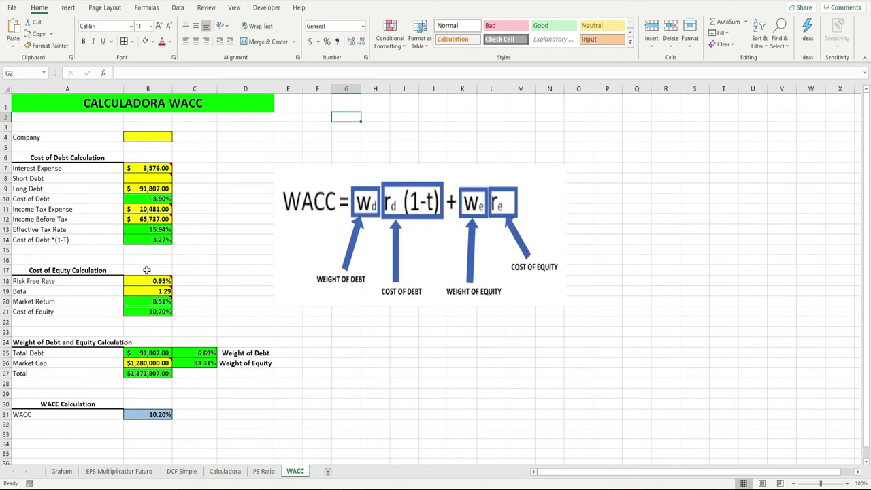
click(105, 474)
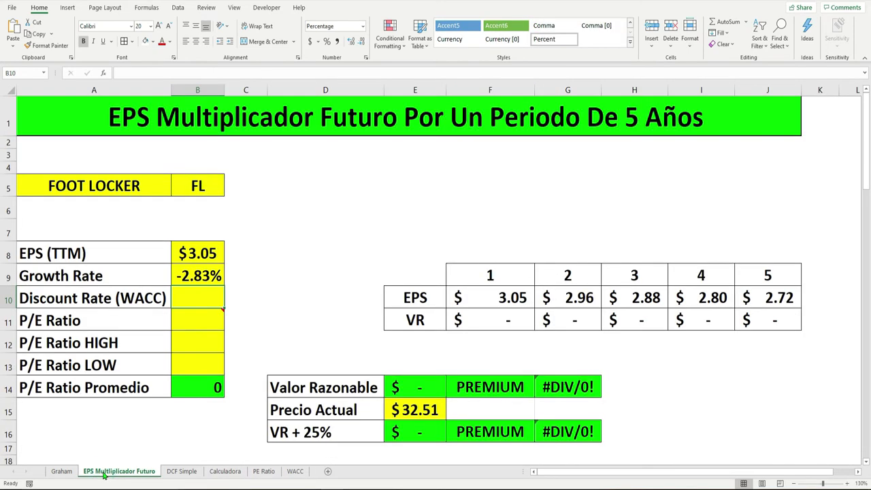
Highlight Foot Locker's WACC on the GuruFocus page and enter 7.66% as the Discount Rate (WACC) in Excel
key(alt+Tab)
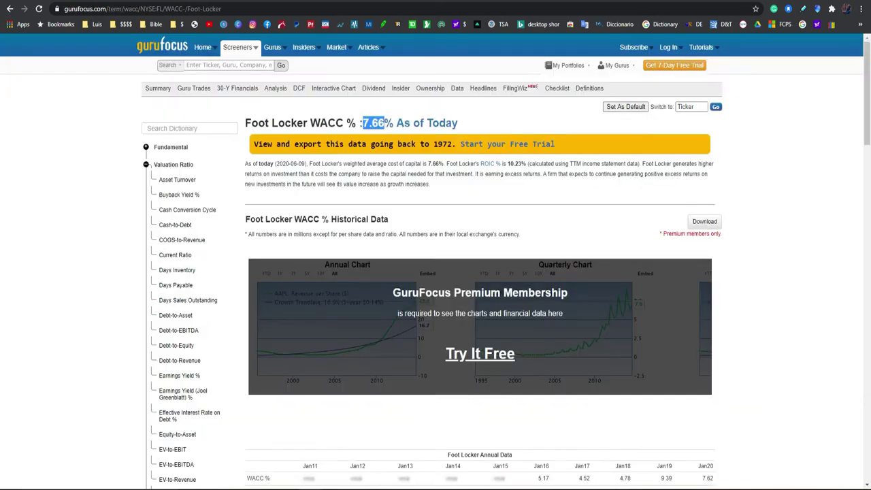
click(388, 121)
drag(393, 122, 361, 123)
key(alt+Tab)
click(200, 300)
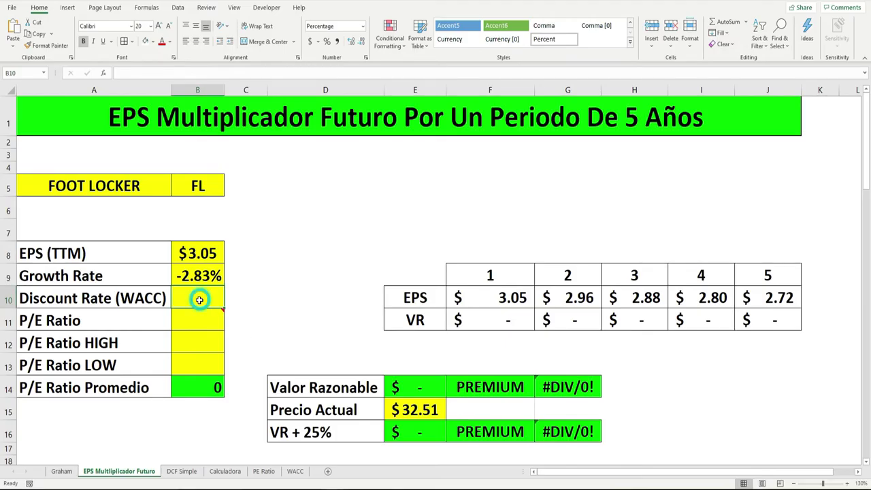
text(7.66)
key(Return)
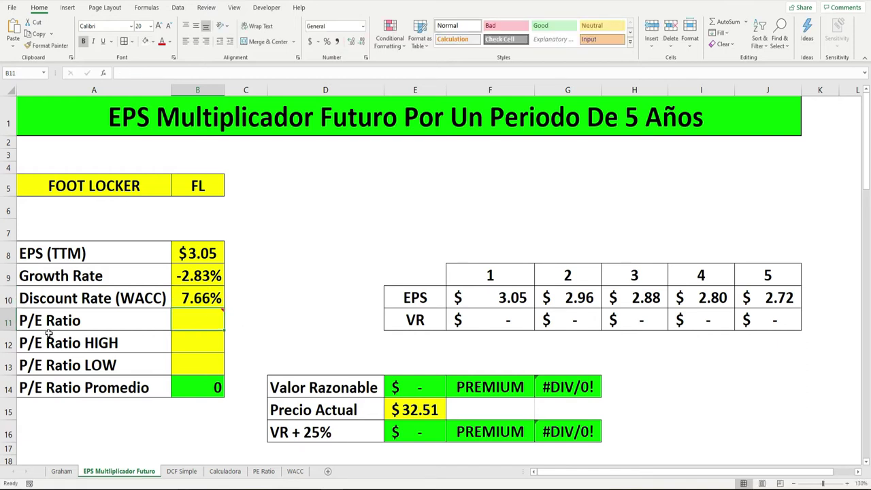
Go over the P/E Ratio, P/E Ratio HIGH and P/E Ratio LOW input cells on the EPS Multiplicador Futuro sheet
click(183, 340)
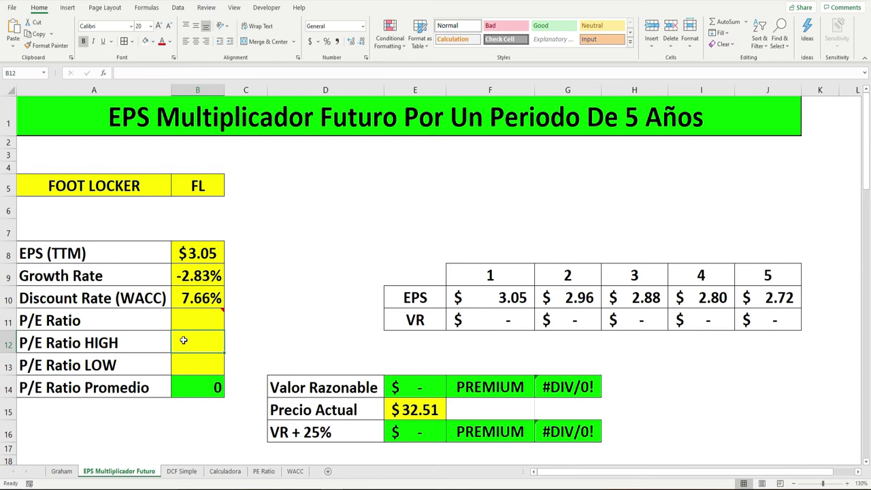
mouse_move(198, 320)
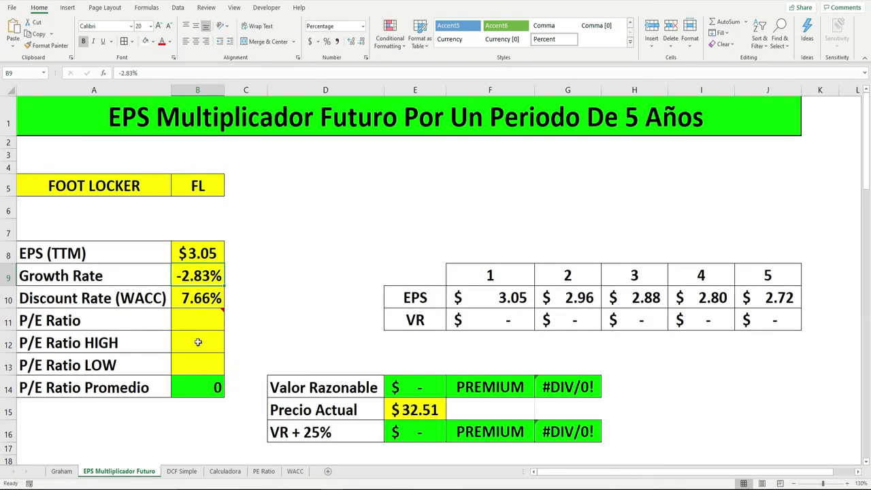
click(197, 341)
click(201, 360)
click(200, 346)
click(200, 367)
click(198, 340)
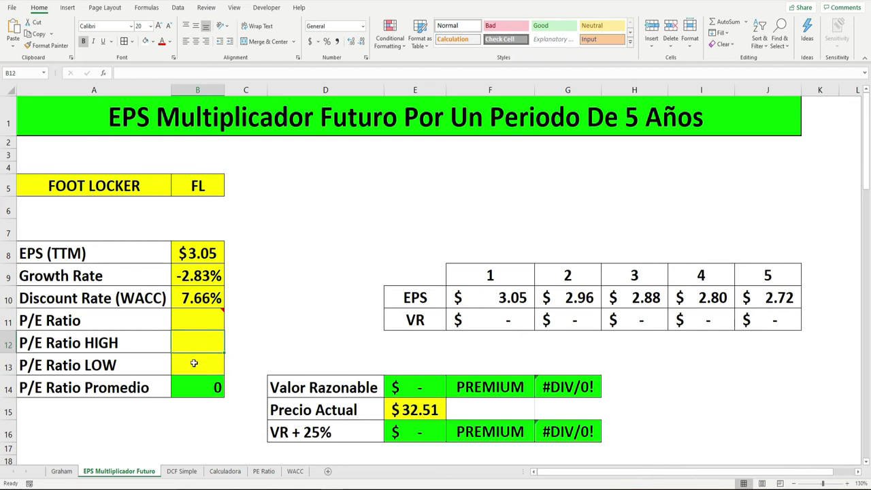
click(197, 361)
Switch to the browser and mark Foot Locker's P/E Ratio 5-Year High entry in green on MSN Money's Price Ratios table
key(alt+Tab)
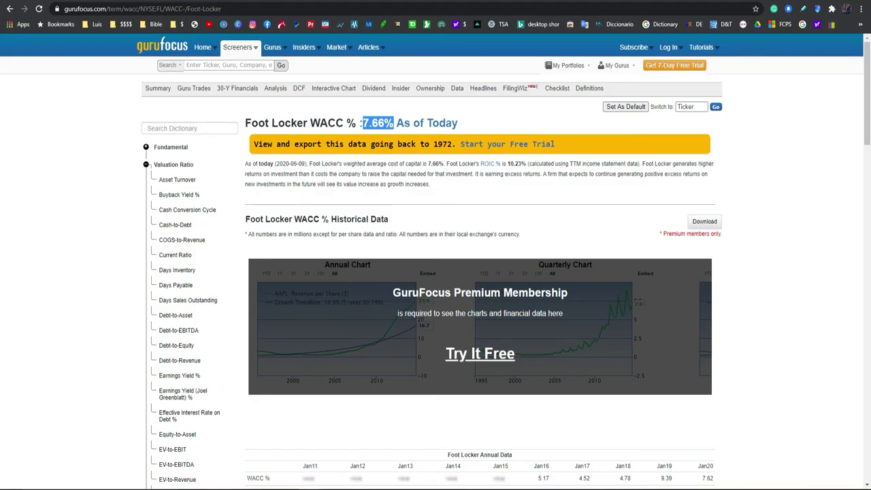
key(ctrl+Tab)
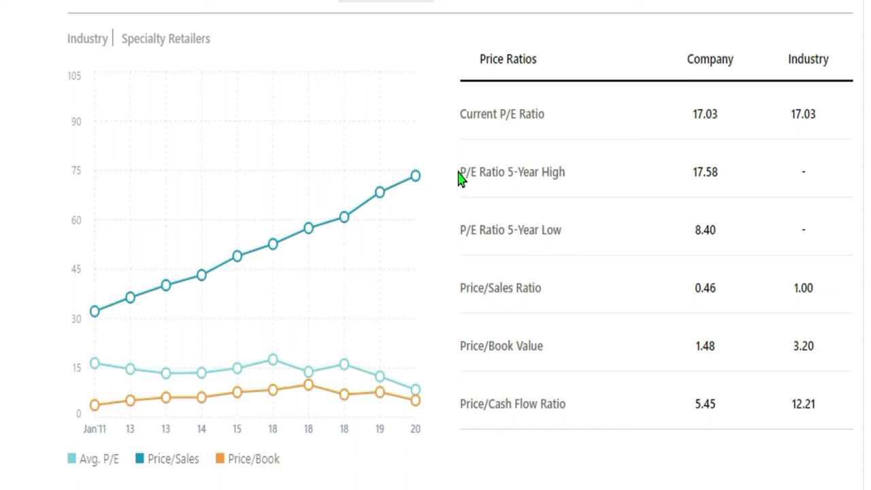
drag(459, 176, 613, 176)
click(615, 174)
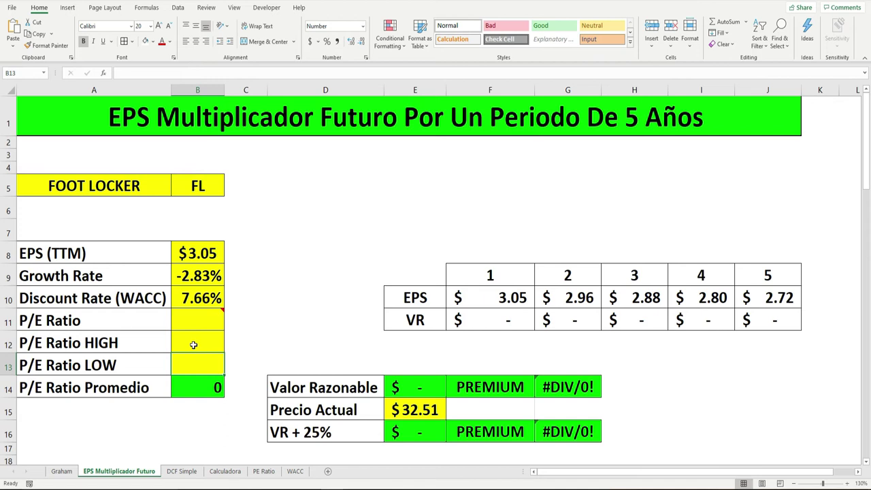
Set P/E Ratio HIGH to 17.58 on the EPS Multiplicador Futuro sheet in Excel
click(193, 345)
text(17)
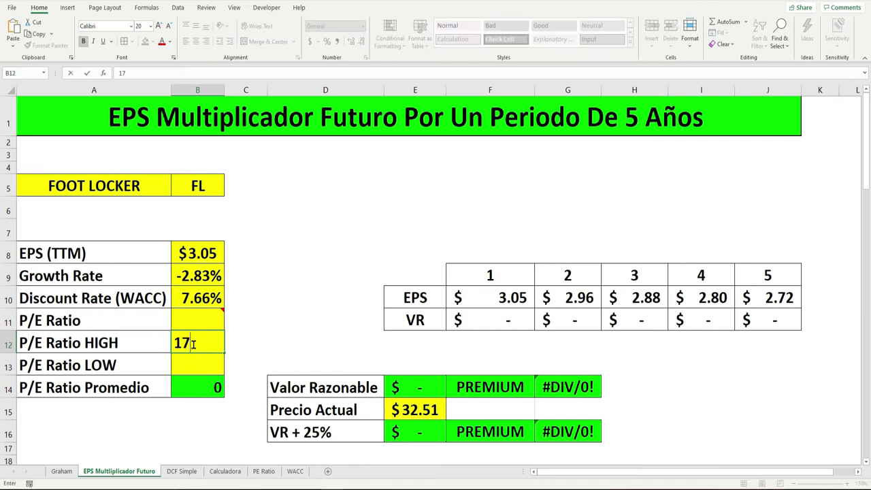
text(.58)
key(Return)
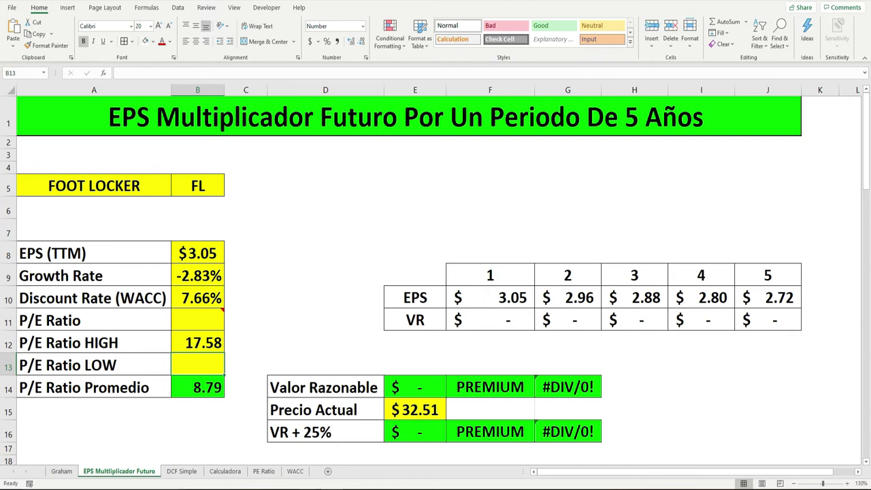
Recheck the 5-year low P/E in the browser and enter 8.40 as P/E Ratio LOW in Excel
key(alt+Tab)
key(alt+Tab)
mouse_move(191, 319)
text(8.40)
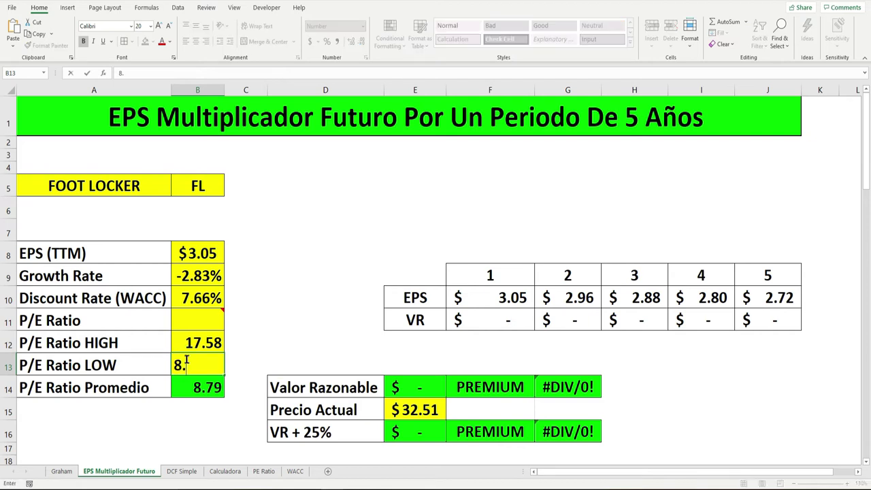
key(Return)
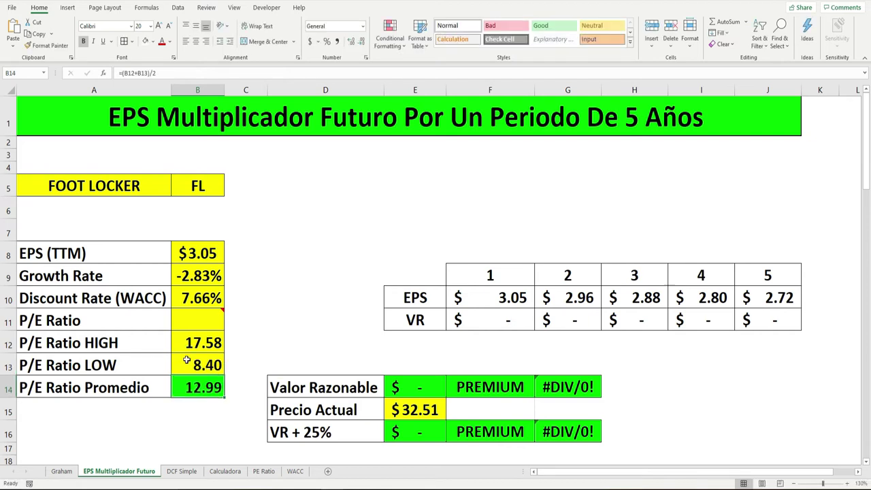
Set the P/E Ratio input to 12.99, matching the P/E Ratio Promedio
click(196, 321)
text(1)
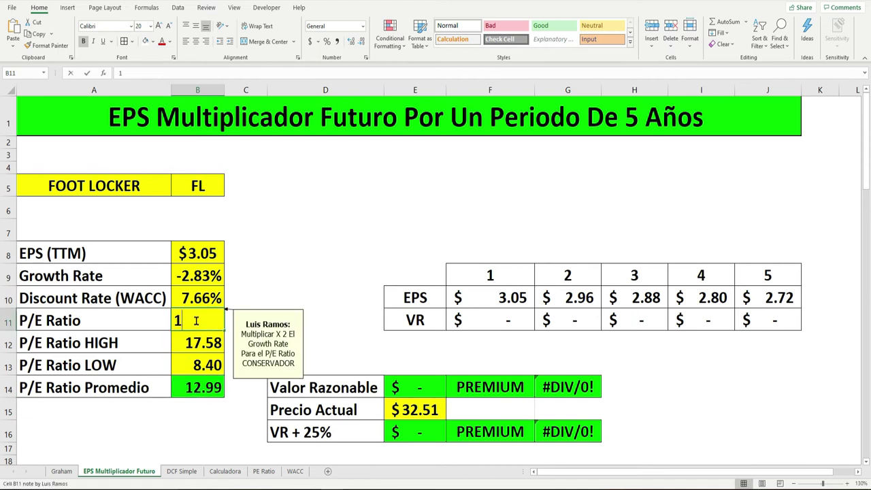
text(2.99)
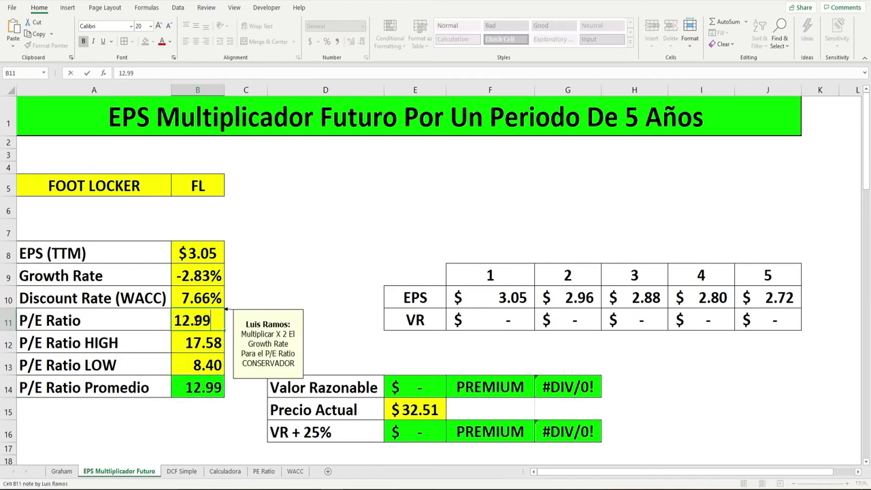
key(Return)
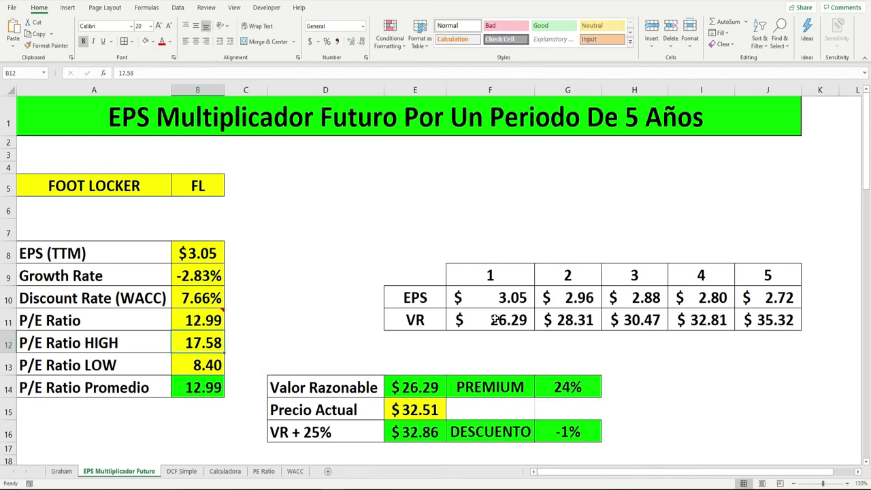
Inspect the VR cells for years 2 to 5 in the projection table
click(567, 324)
click(638, 324)
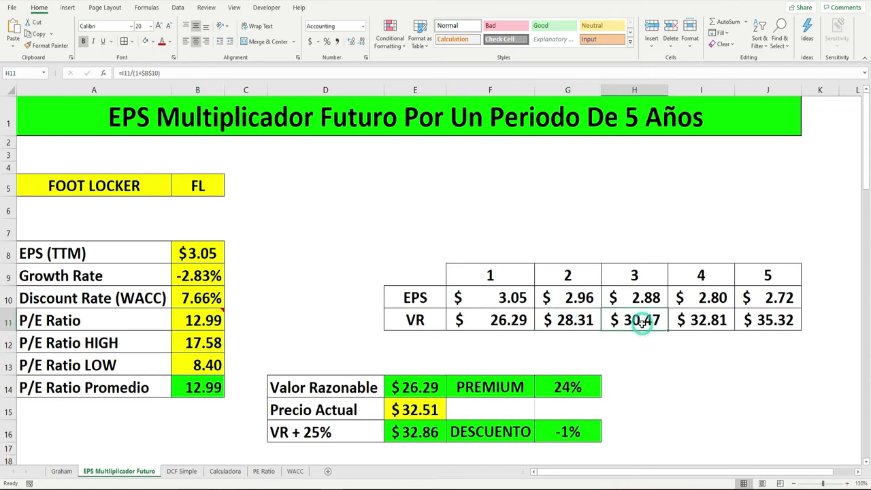
click(704, 318)
click(791, 321)
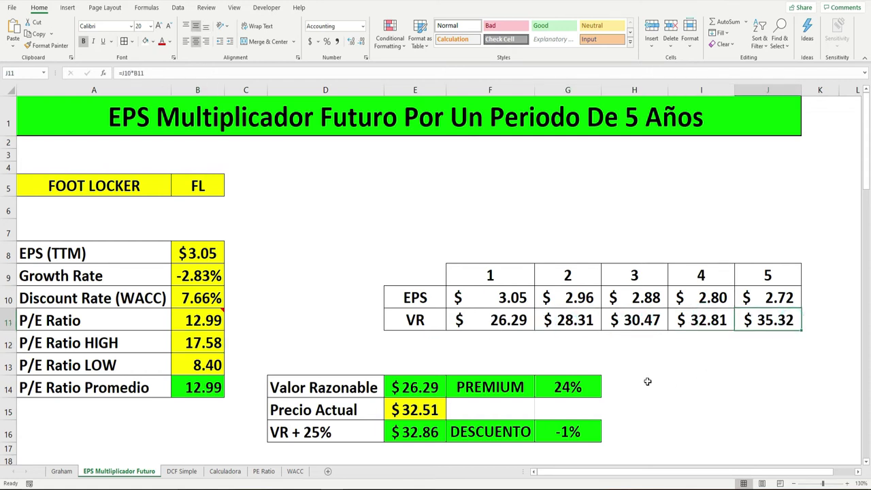
Compare Precio Actual with Valor Razonable, VR + 25% and their percentage differences, and glance at the Graham sheet
click(413, 412)
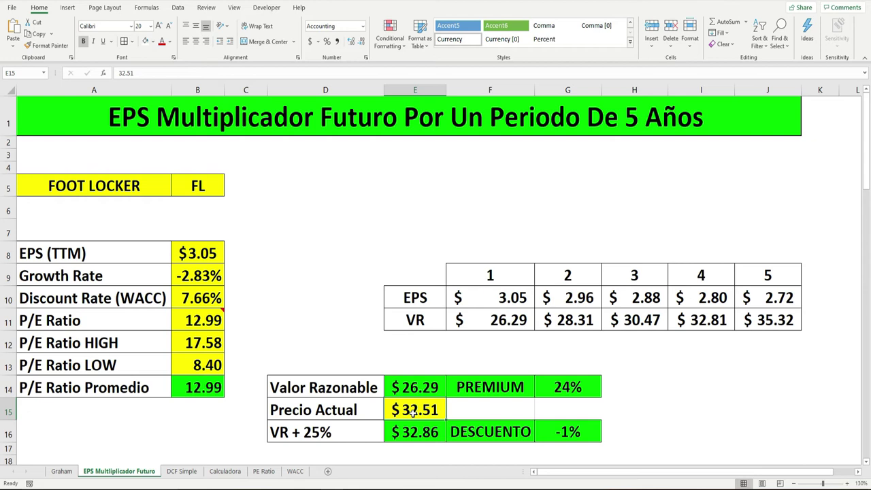
click(324, 434)
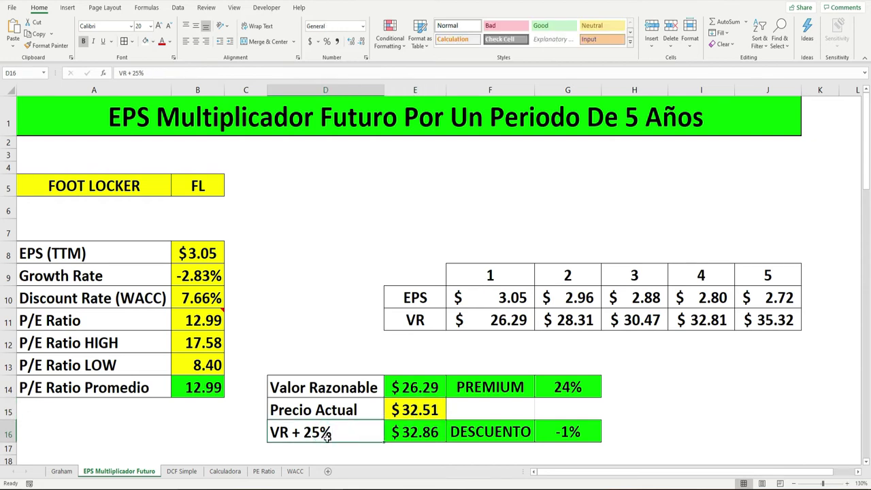
click(435, 436)
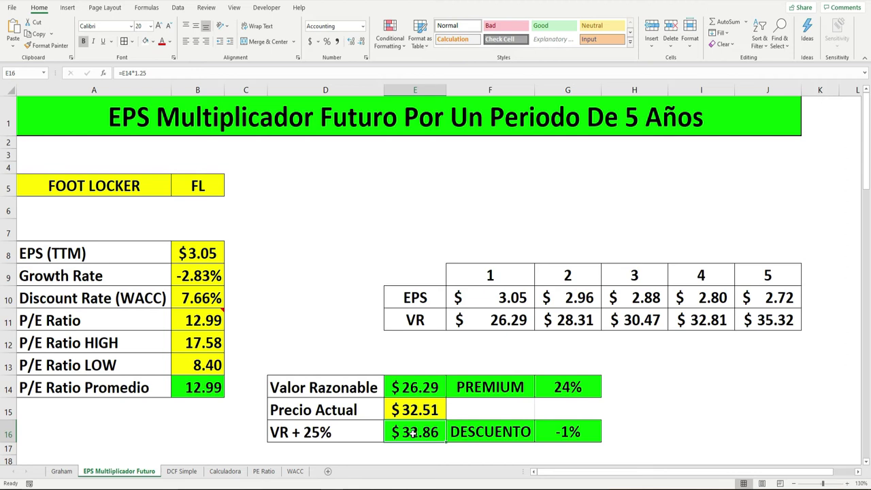
click(418, 386)
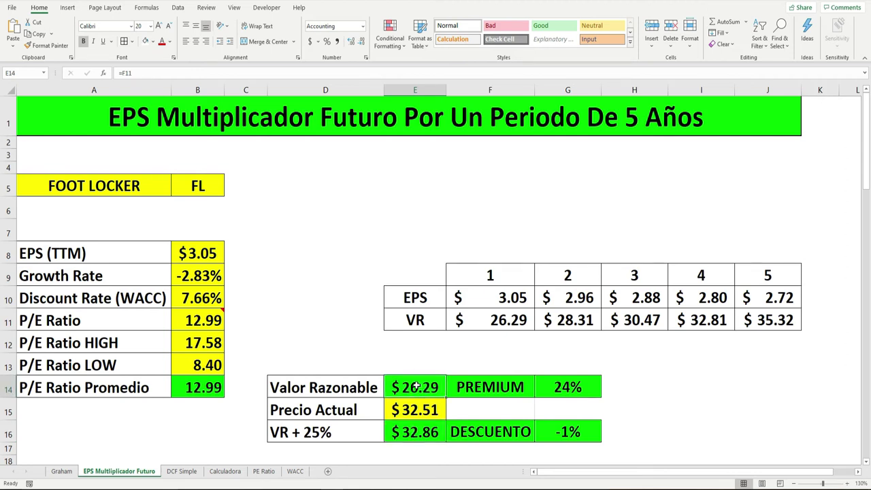
click(413, 432)
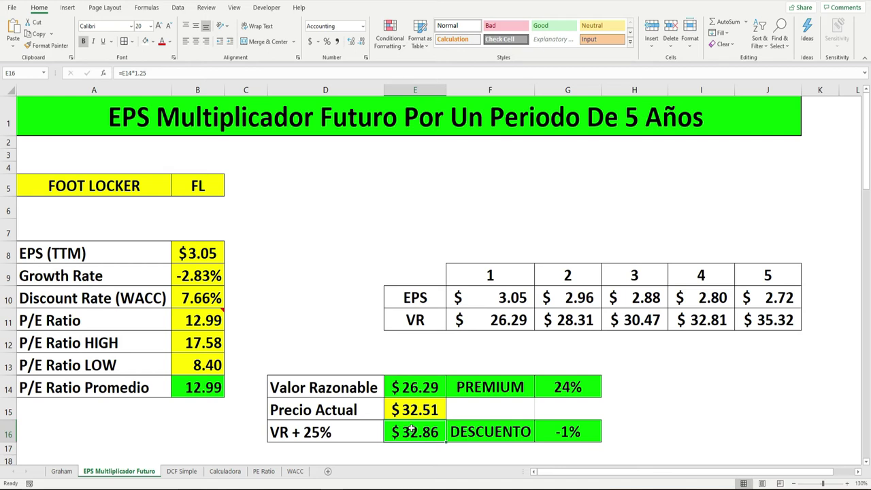
click(422, 407)
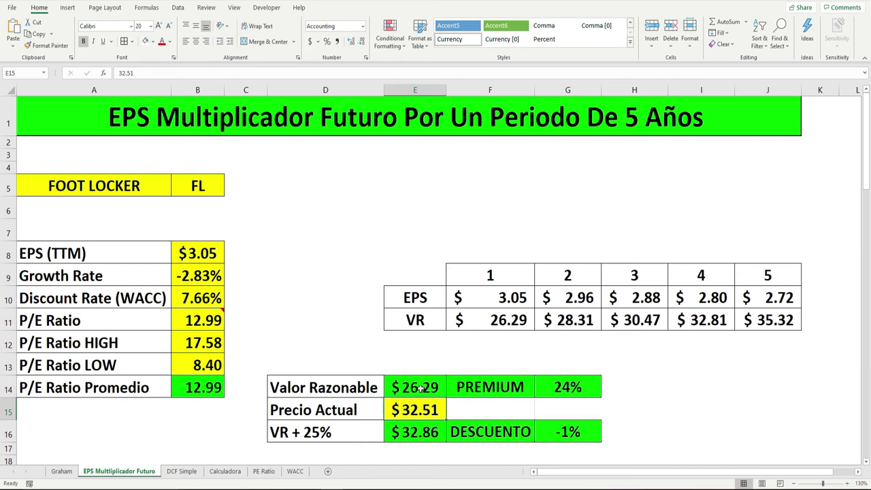
click(420, 386)
click(576, 387)
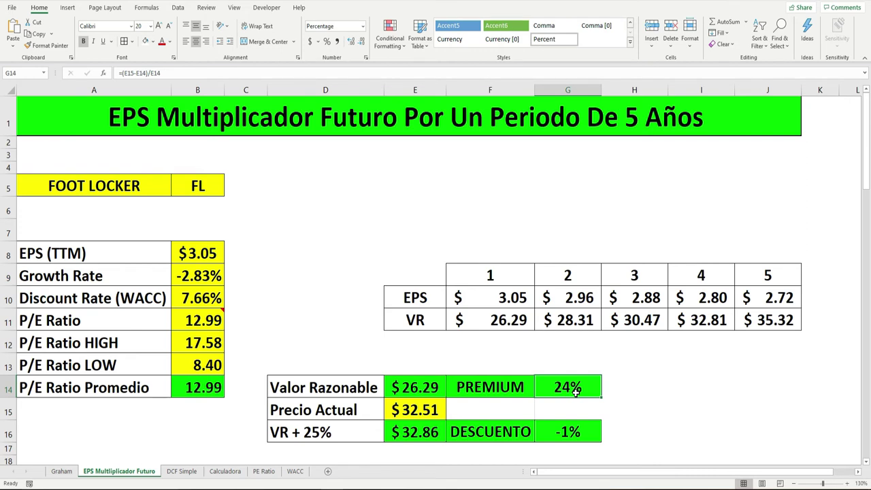
click(402, 417)
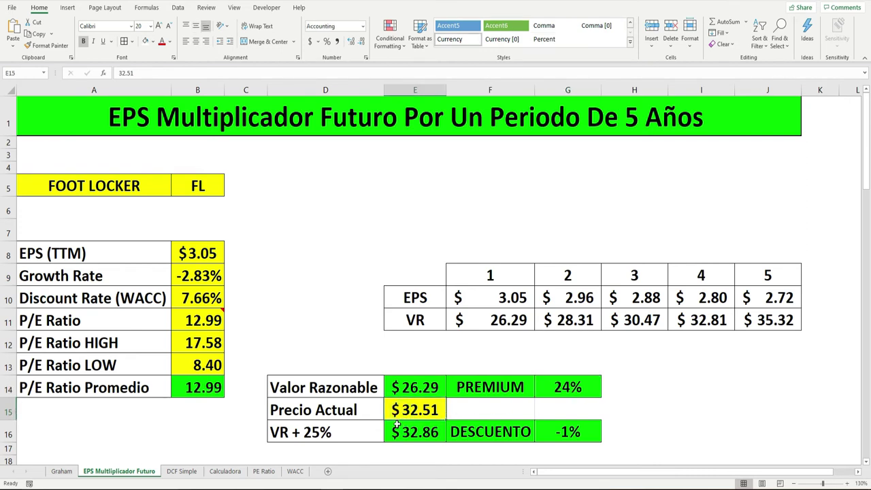
click(348, 433)
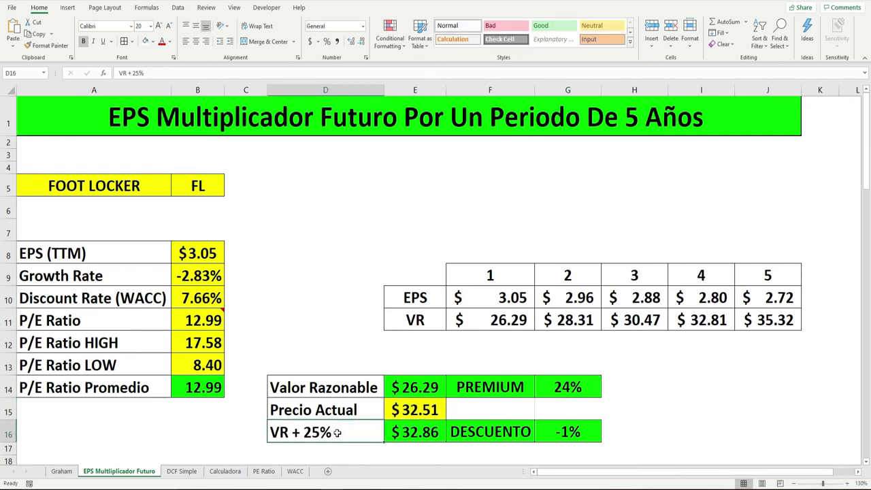
click(393, 434)
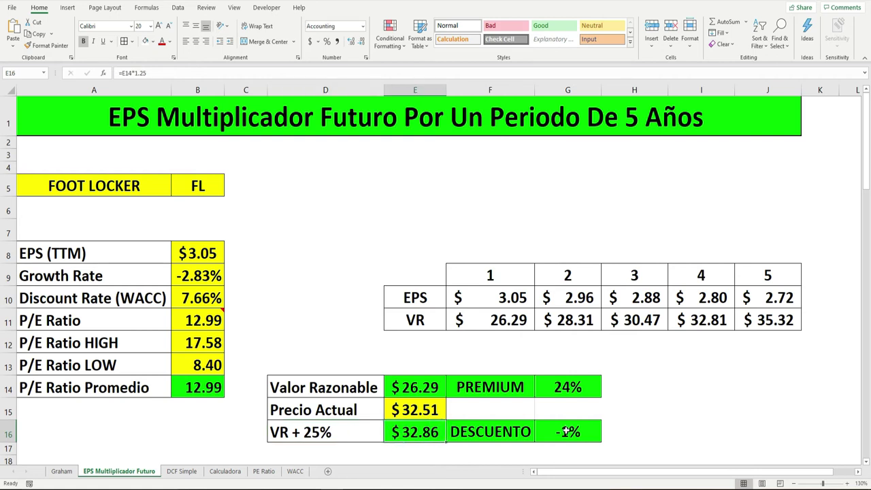
click(566, 432)
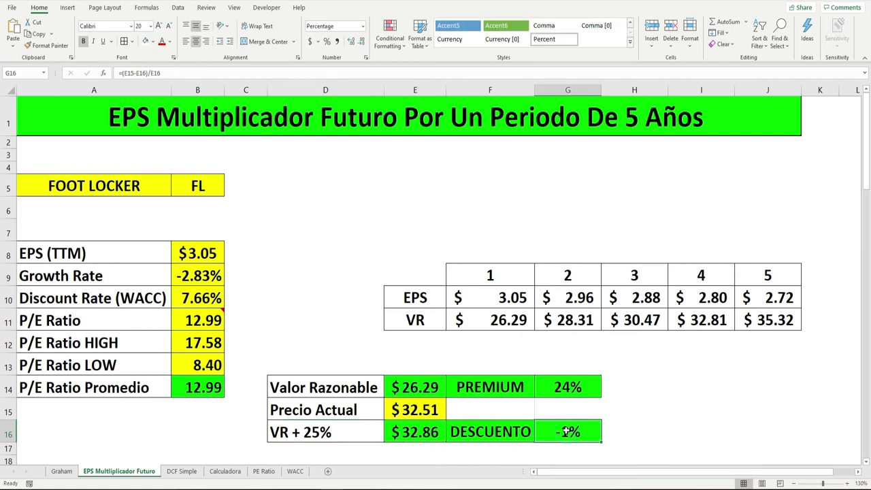
click(66, 472)
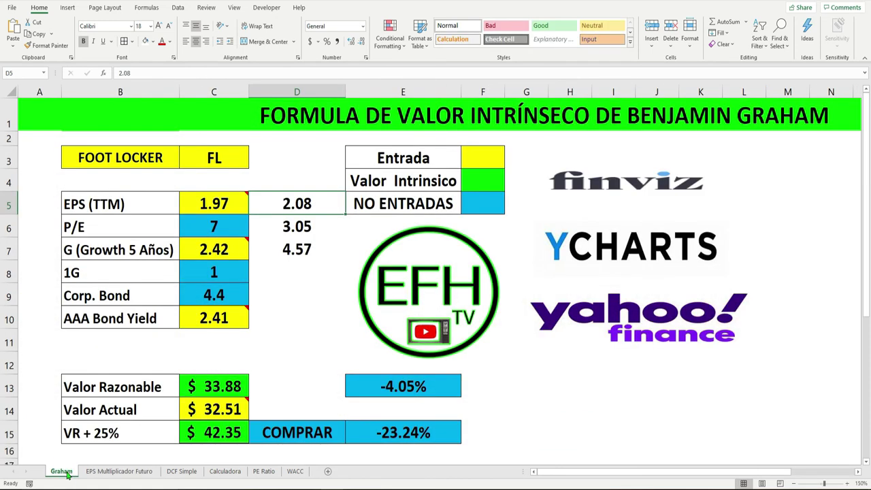
click(99, 474)
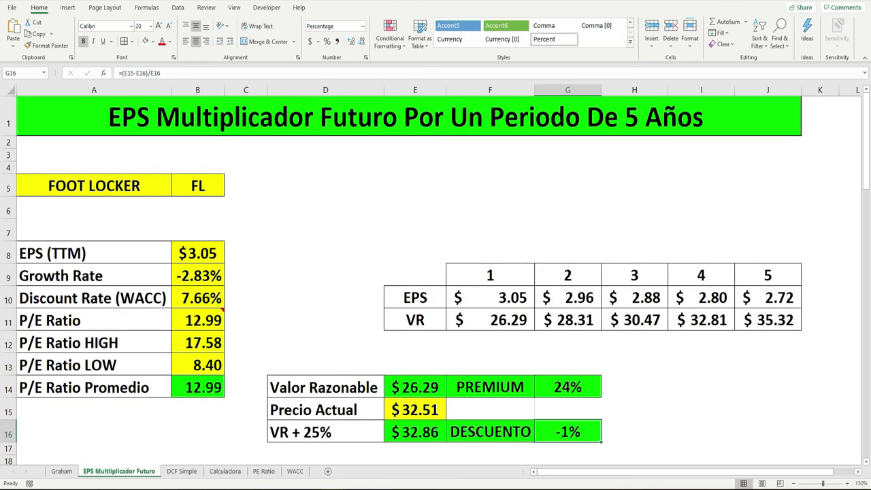
Switch to the browser, bring up Foot Locker's Macrotrends PE ratio charts, clear the green annotations and examine the TTM Net EPS bars
key(alt+Tab)
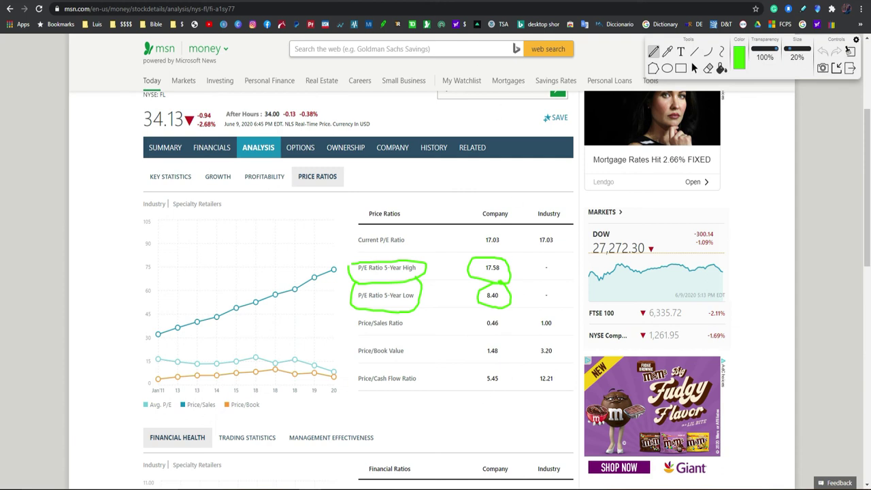
key(ctrl+Tab)
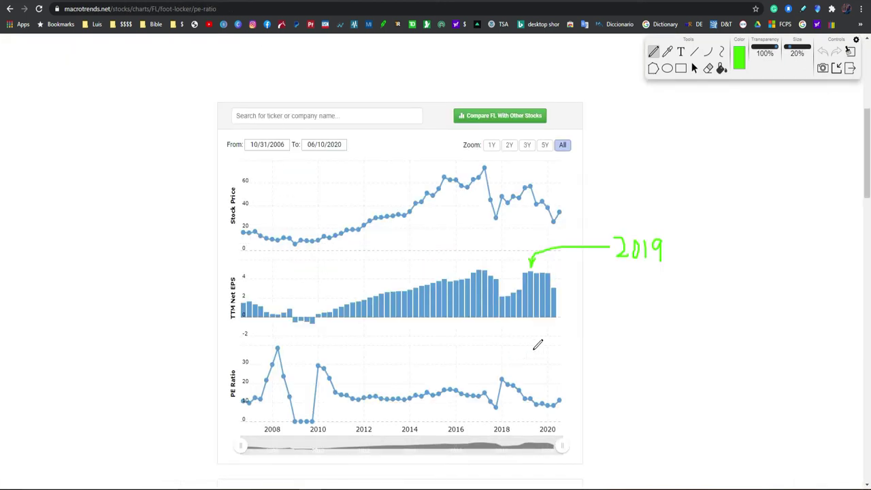
click(851, 68)
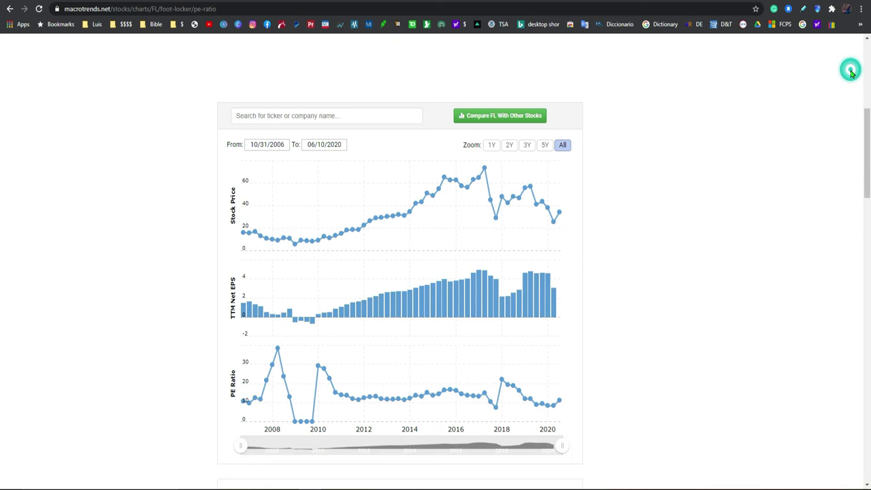
mouse_move(557, 313)
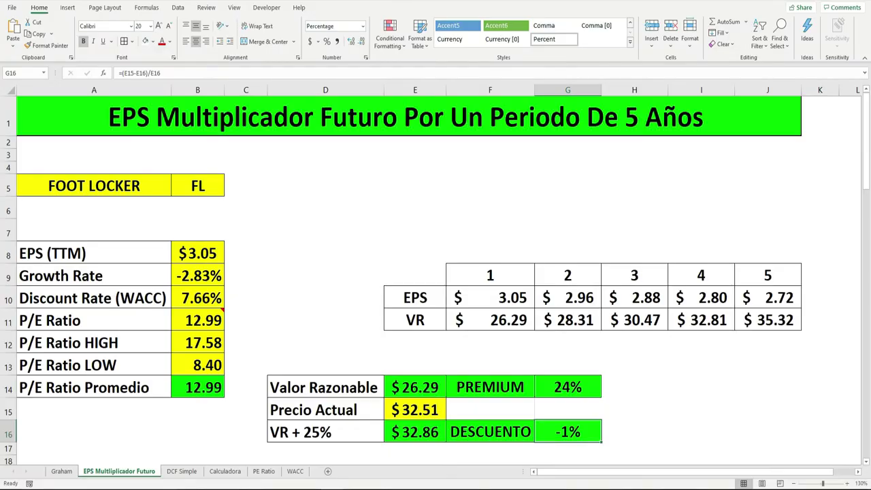
Compare the Graham sheet's valuation with the EPS Multiplicador Futuro sheet, checking its EPS (TTM) cell, and return to the Graham sheet
click(61, 471)
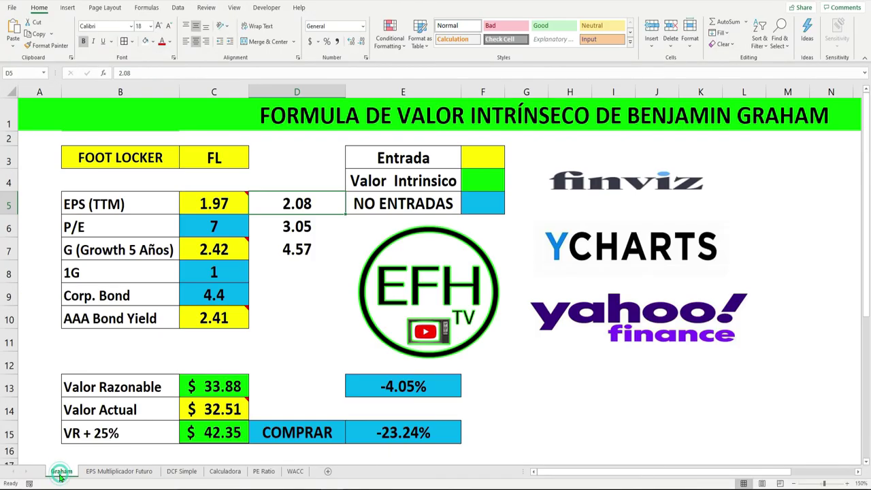
click(127, 474)
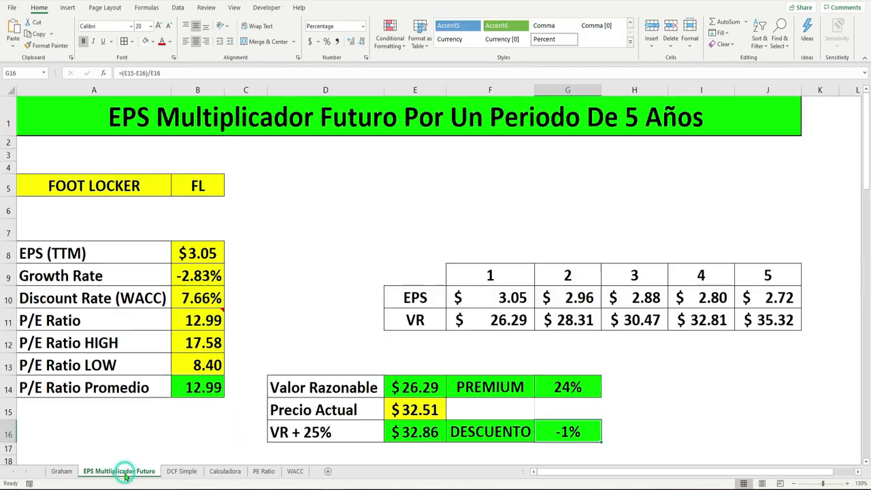
click(198, 254)
click(61, 472)
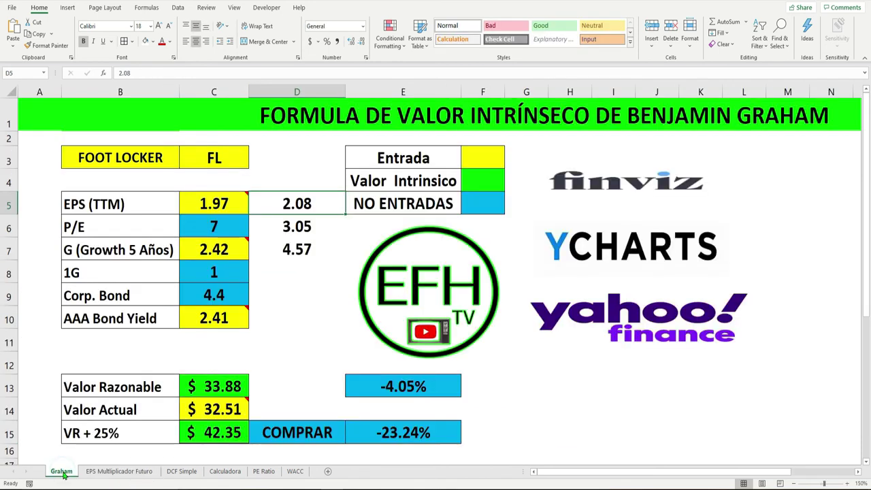
On the EPS Multiplicador Futuro sheet, set the EPS (TTM) input to 4.57
click(112, 473)
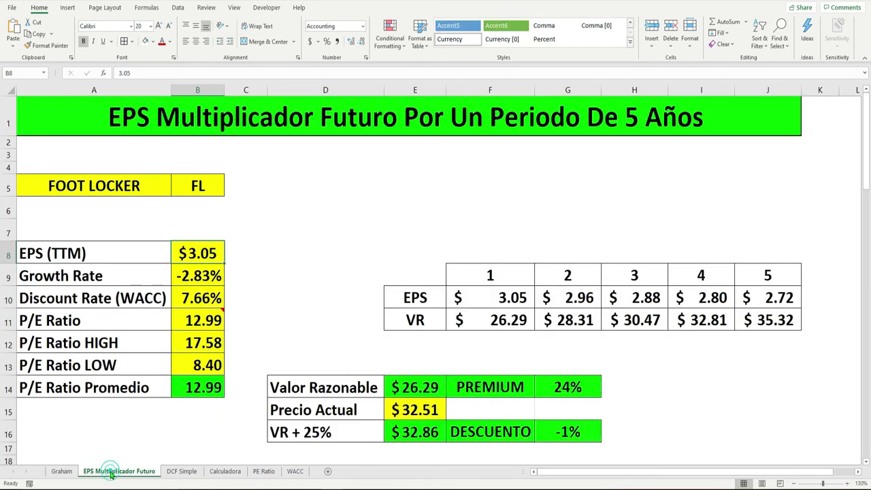
click(191, 250)
text(4.57)
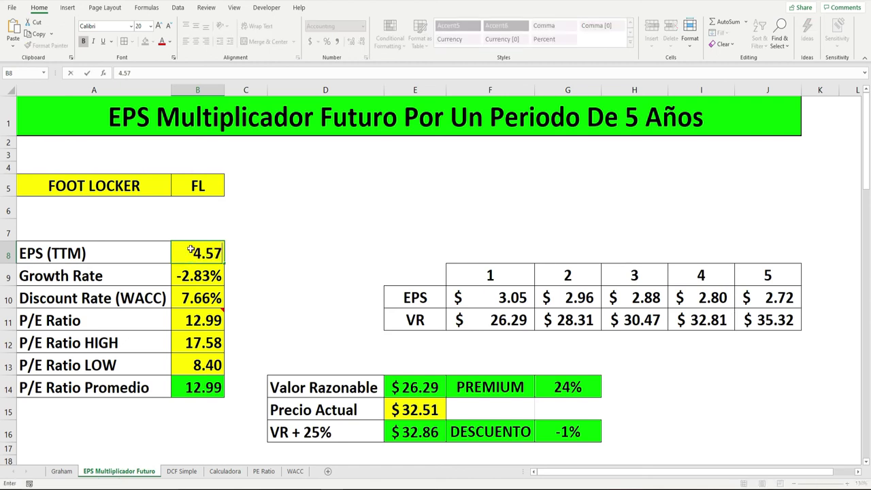
key(Return)
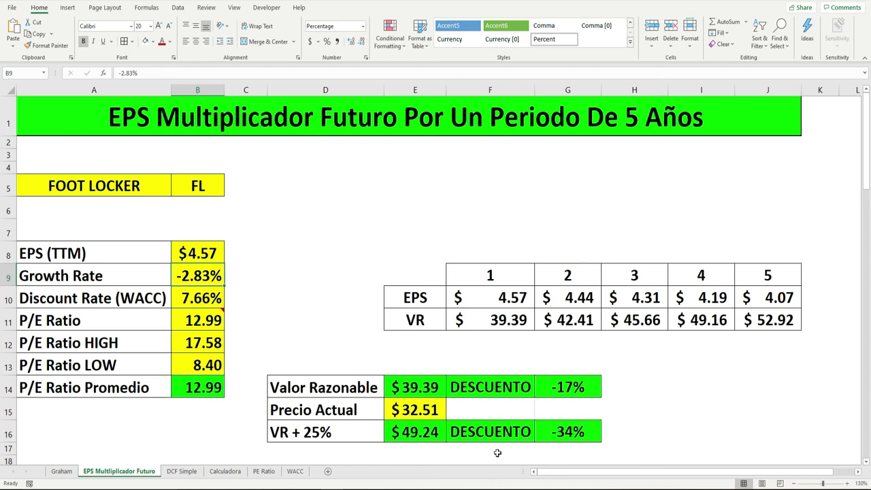
Compare Precio Actual with Valor Razonable and VR + 25%, and examine both percentage differences for the 4.57 EPS scenario
click(422, 409)
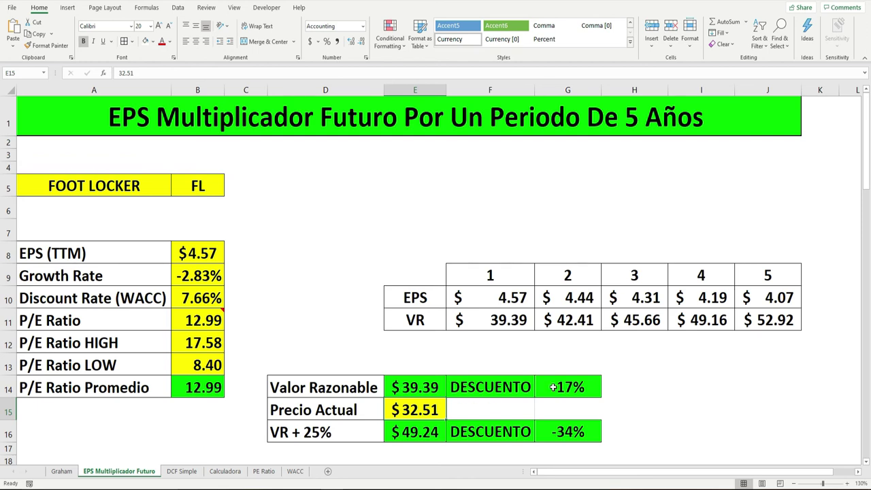
click(391, 433)
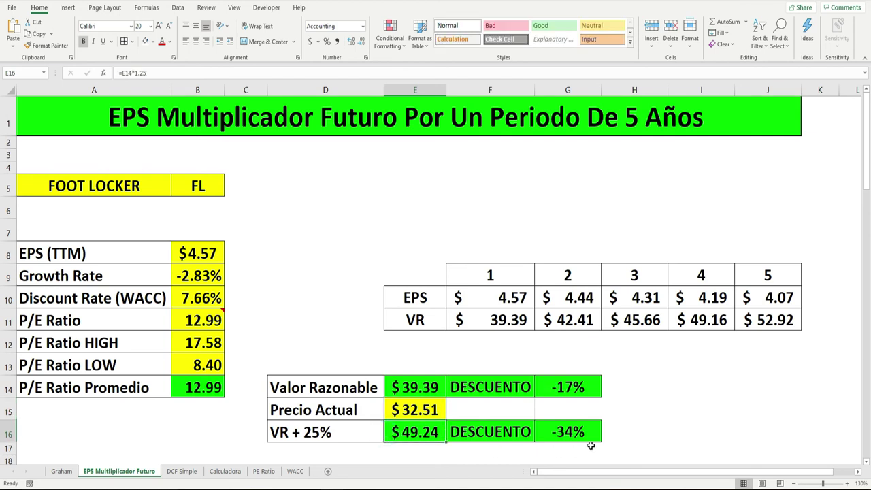
click(572, 434)
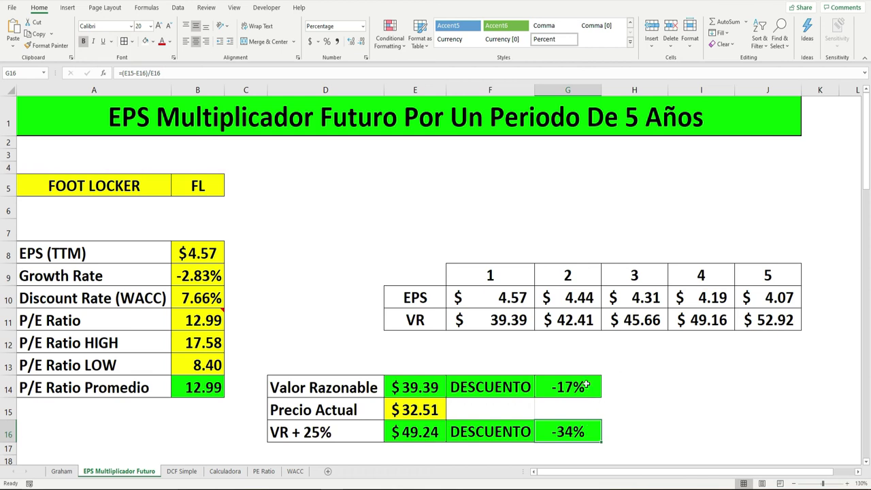
click(565, 388)
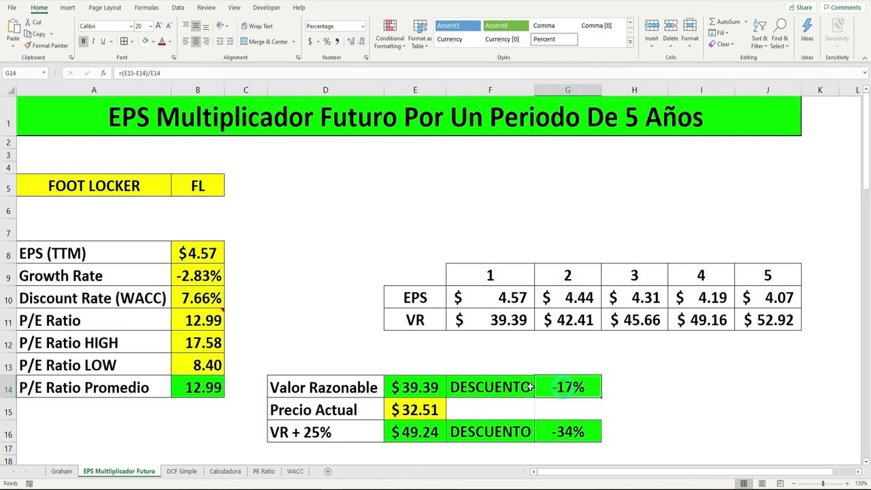
click(400, 390)
click(403, 410)
click(405, 433)
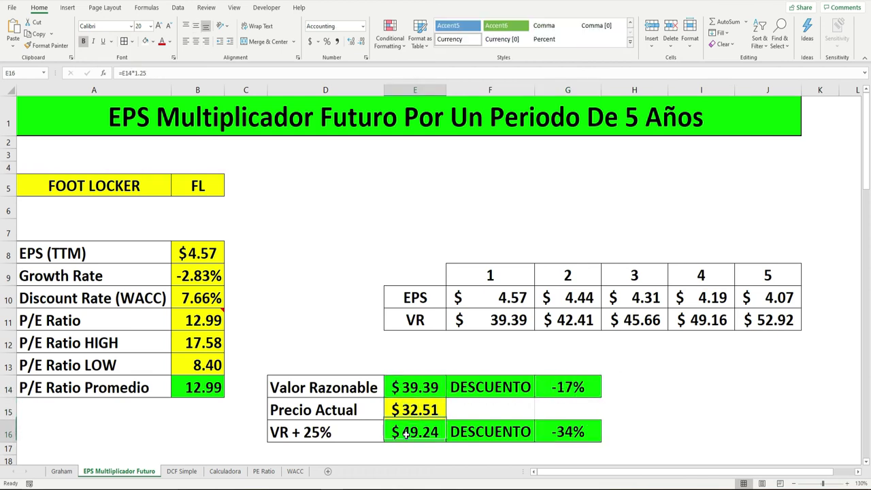
click(406, 411)
click(409, 388)
click(407, 411)
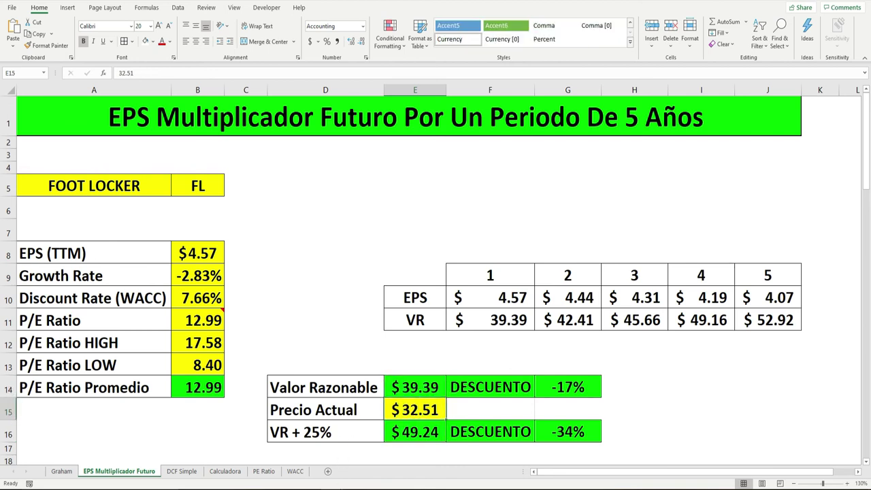
Look up the 04/30/2019 TTM Net EPS in Foot Locker's Macrotrends chart in the browser and set EPS (TTM) to 4.80 in the workbook
mouse_move(309, 487)
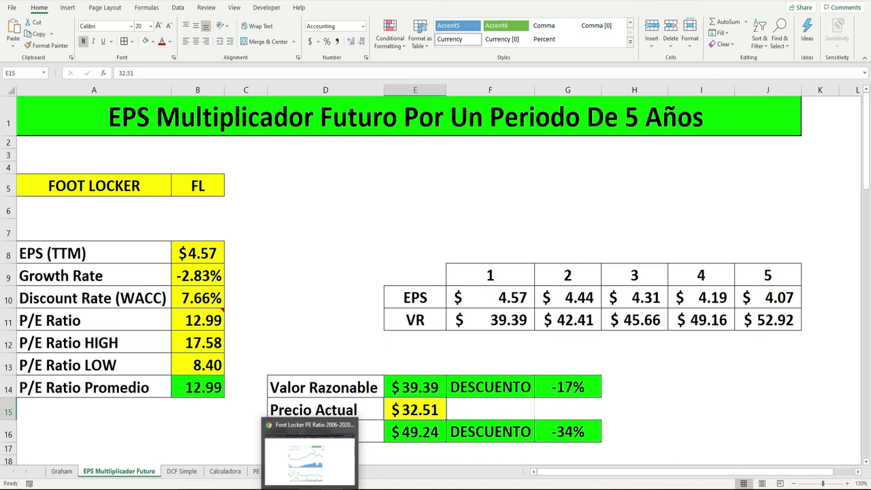
click(193, 256)
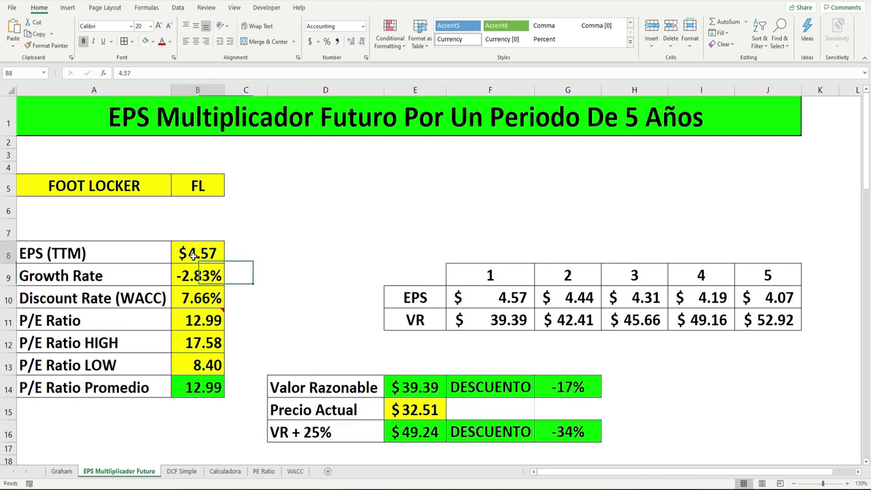
key(alt+Tab)
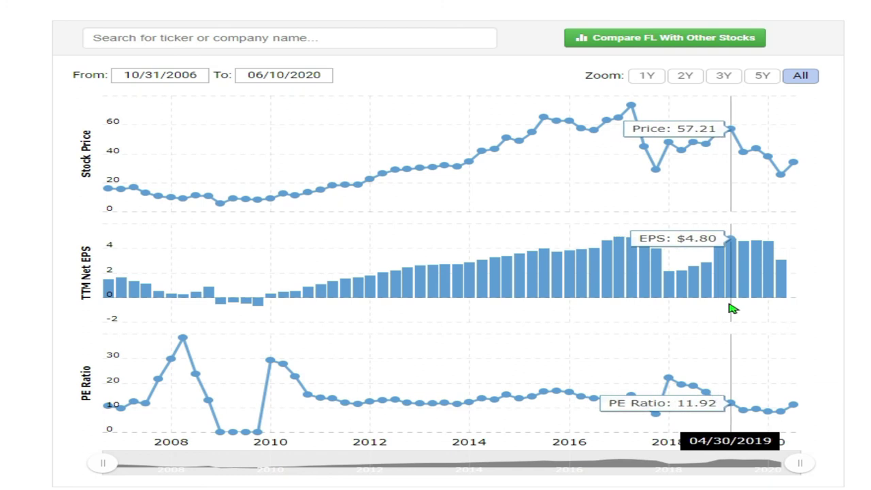
click(331, 453)
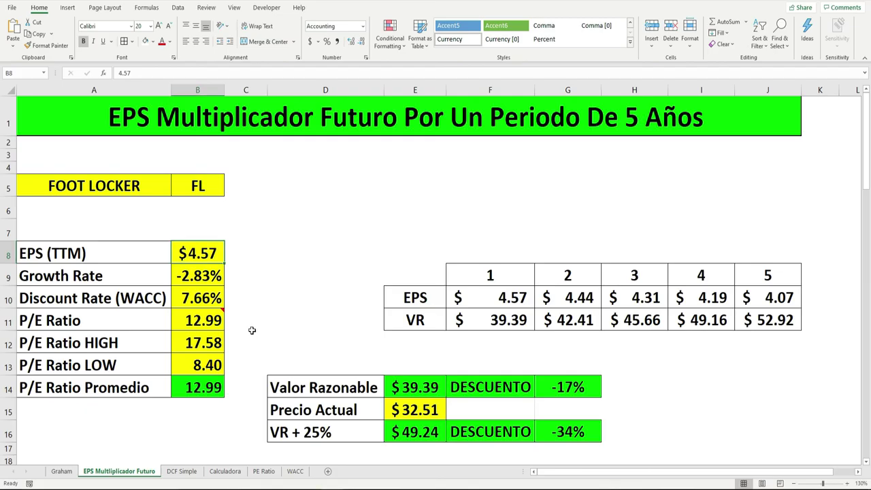
click(203, 256)
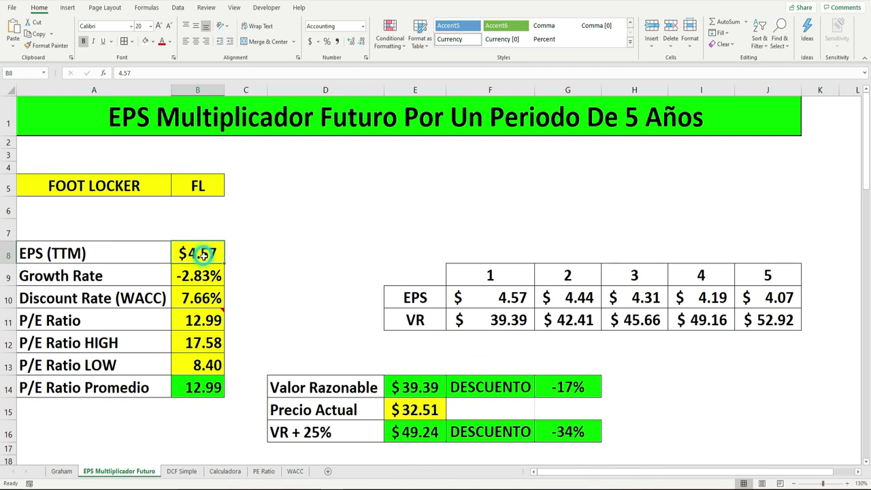
text(4.80)
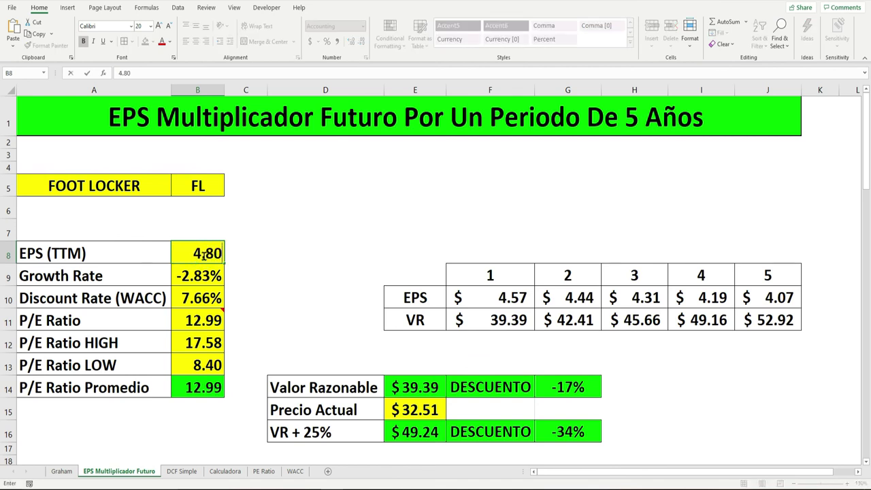
key(Return)
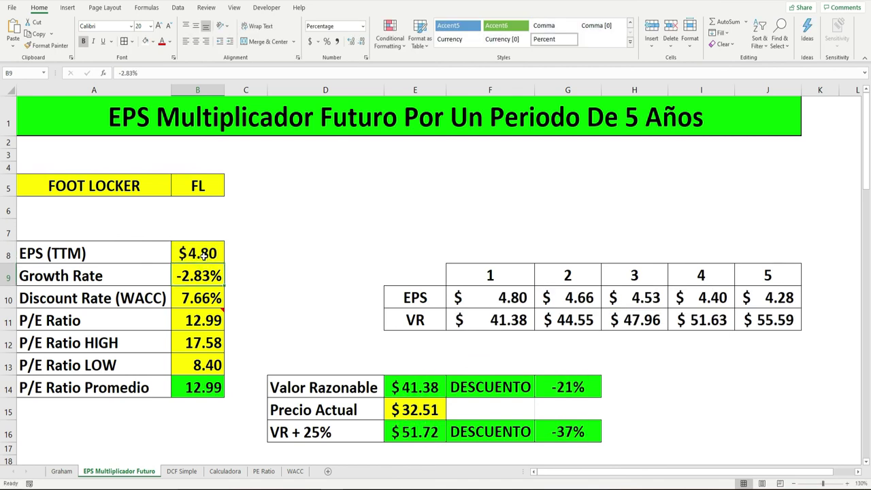
Review Valor Razonable, Precio Actual, VR + 25% and both percentage differences with the EPS at 4.80
click(396, 433)
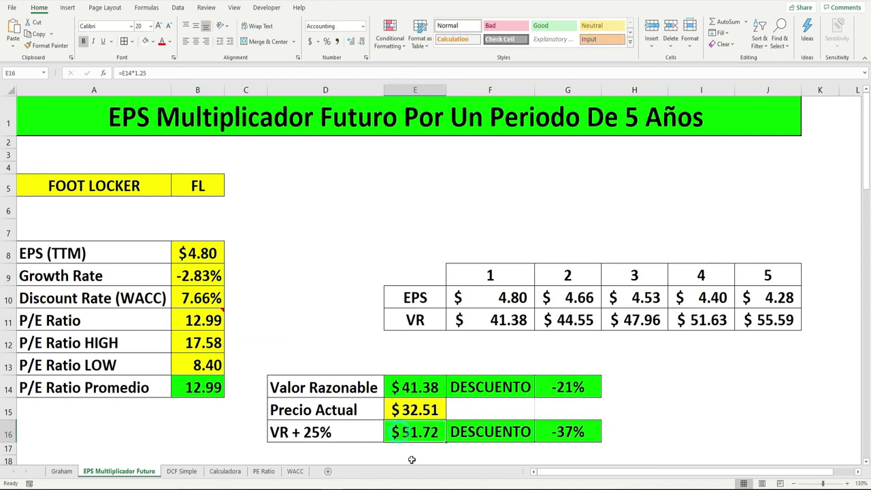
click(421, 386)
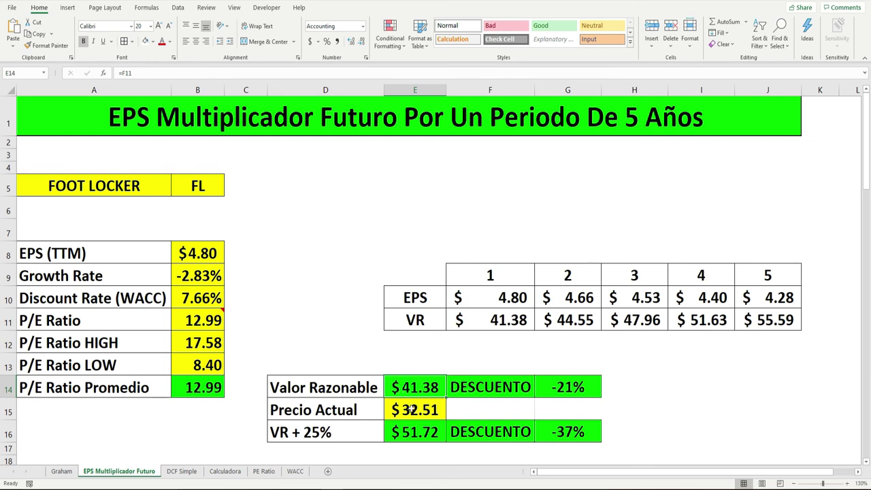
click(420, 435)
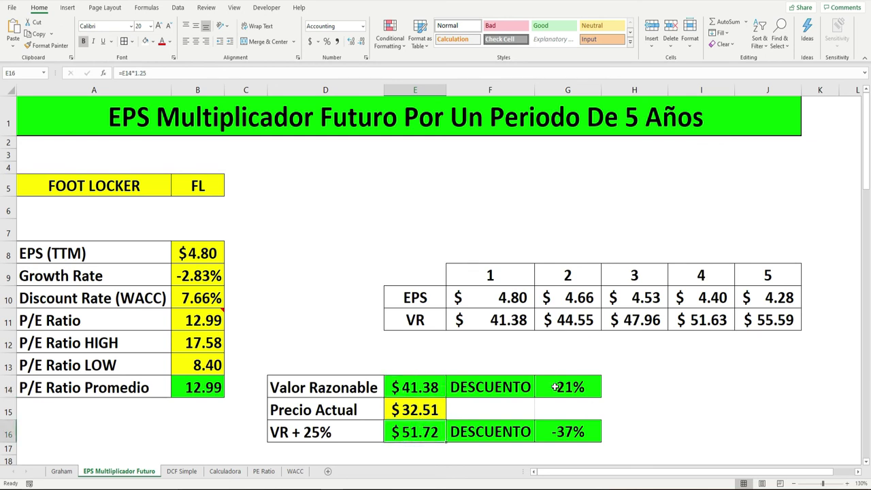
click(422, 409)
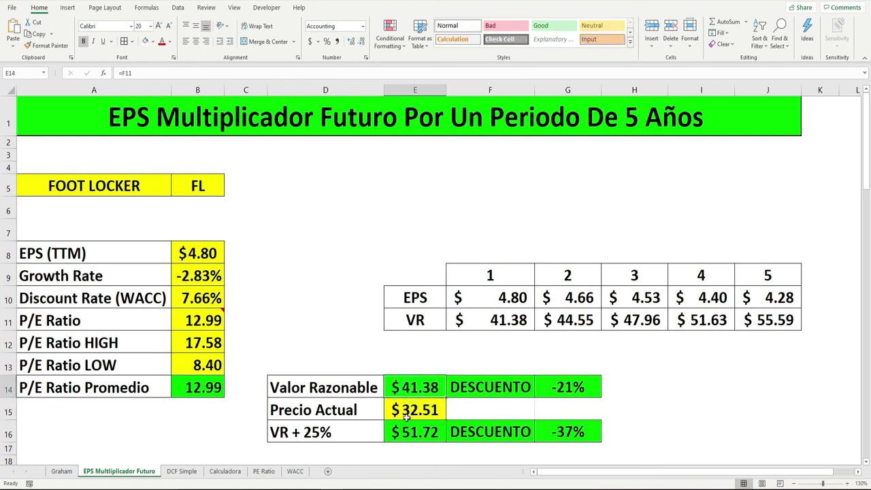
click(568, 392)
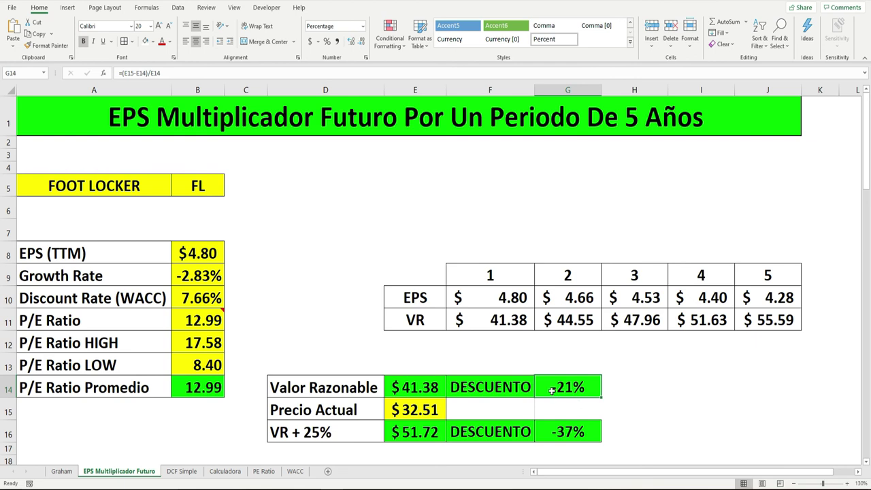
click(412, 413)
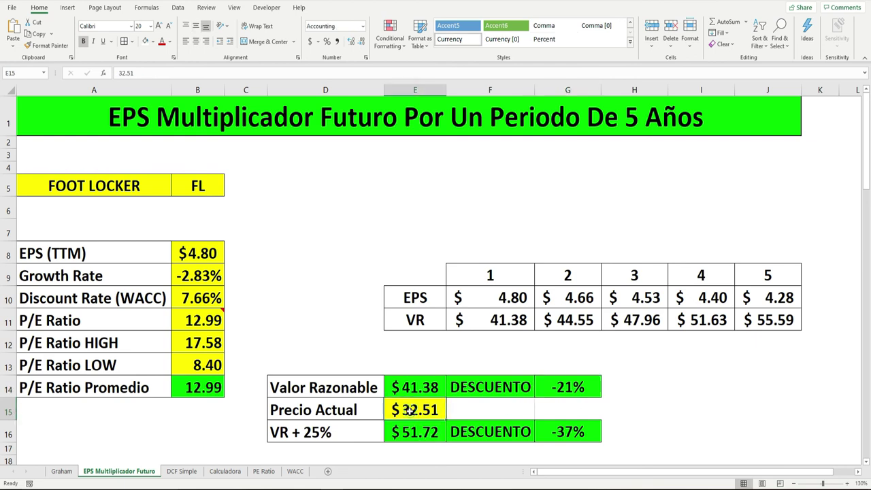
click(406, 433)
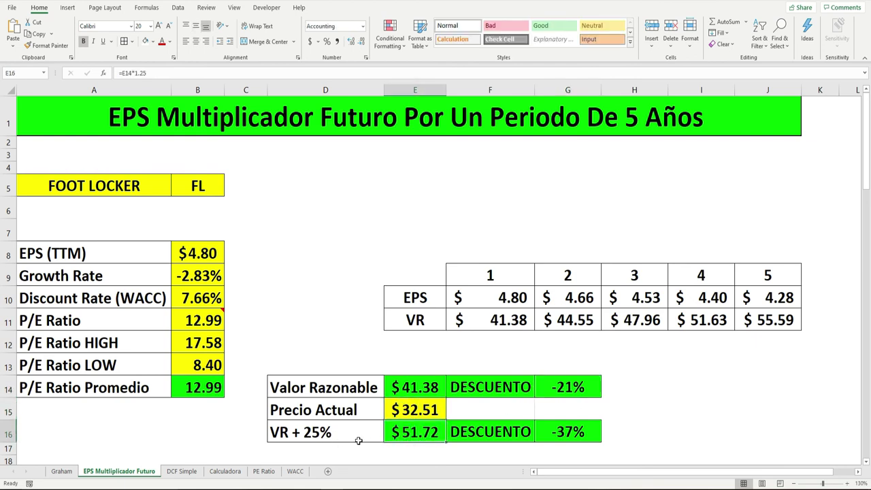
click(578, 437)
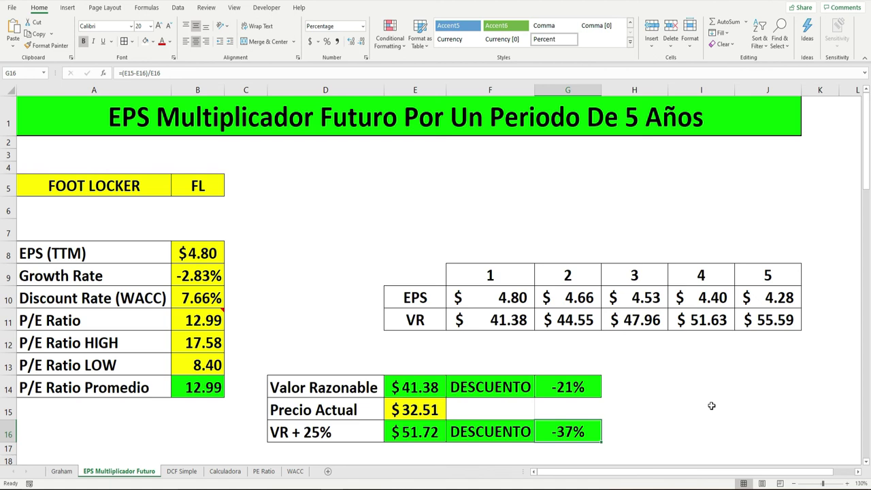
Look through the DCF Simple, Calculadora and PE Ratio sheets, and return to the EPS Multiplicador Futuro sheet
click(179, 472)
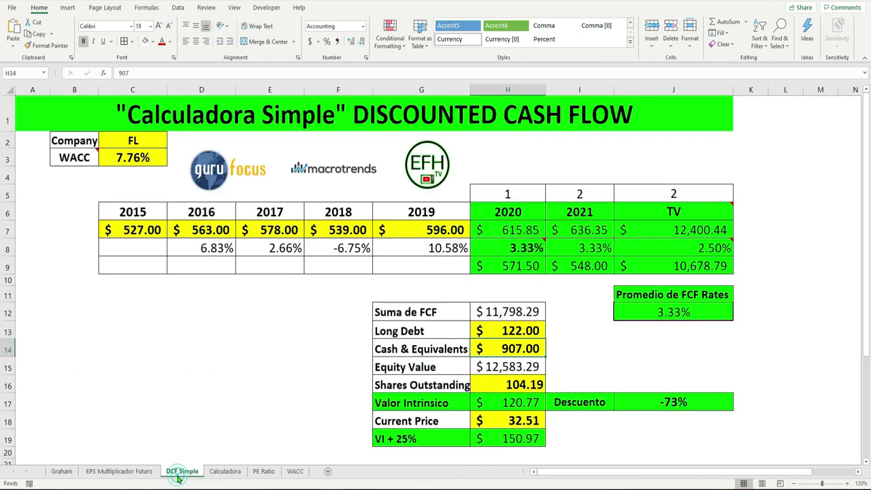
click(225, 471)
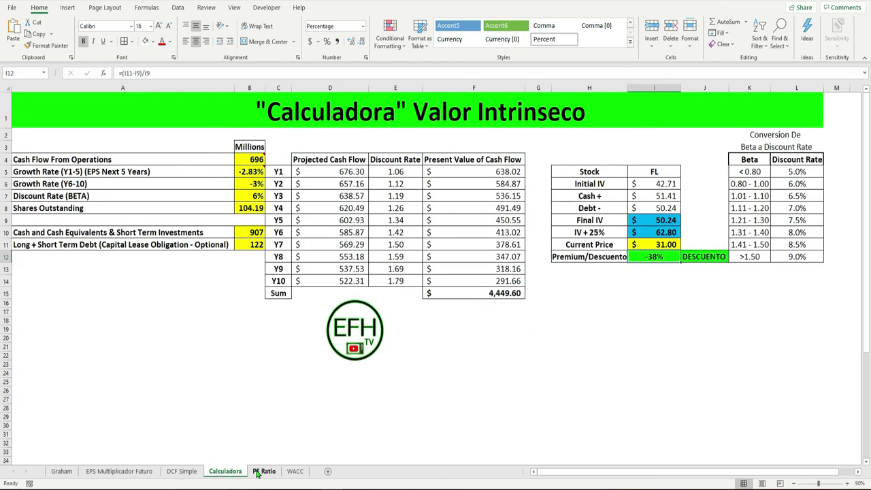
click(260, 472)
click(225, 472)
click(182, 471)
click(119, 471)
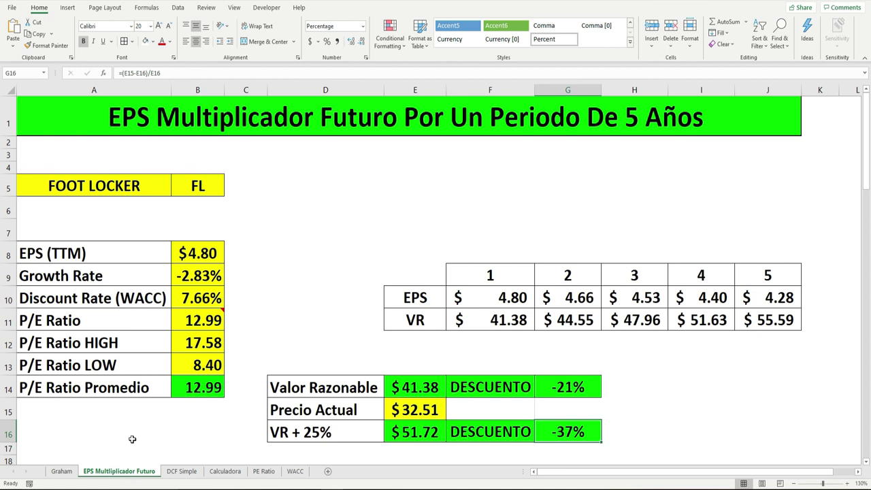